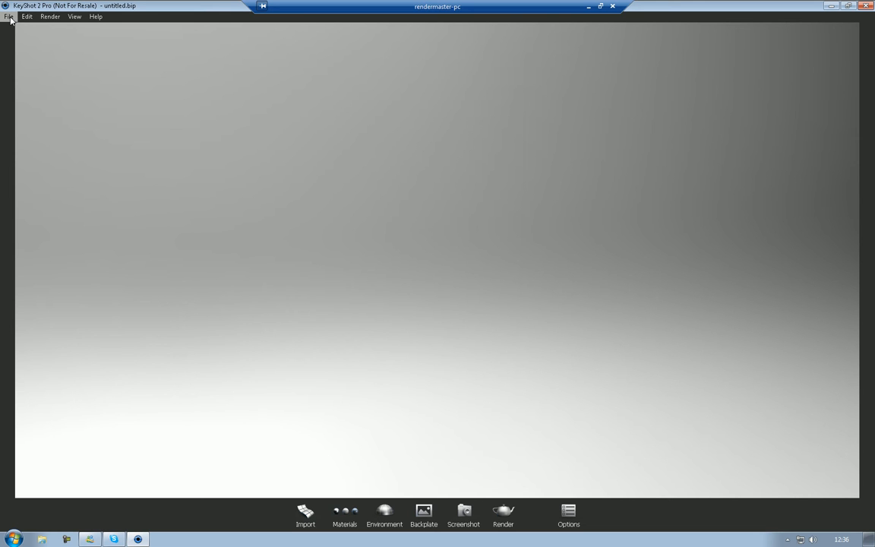
pyautogui.click(10, 16)
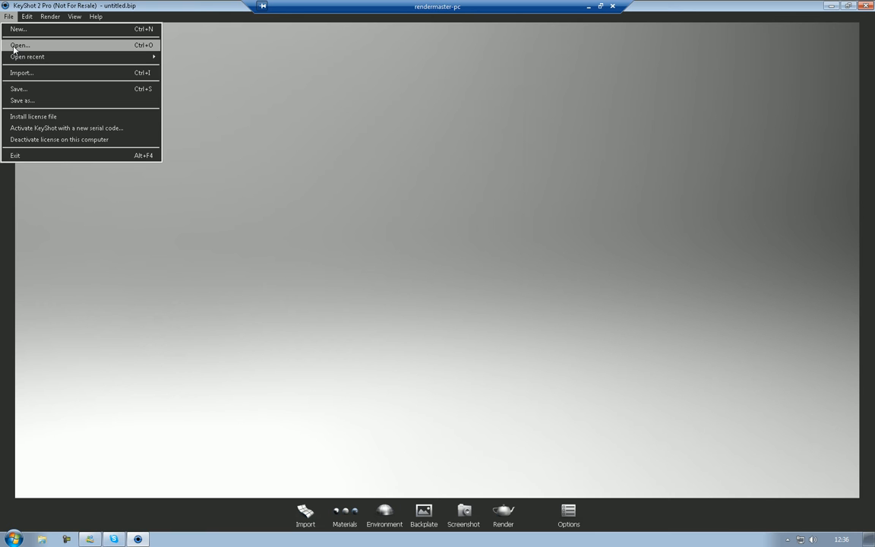
pyautogui.click(15, 46)
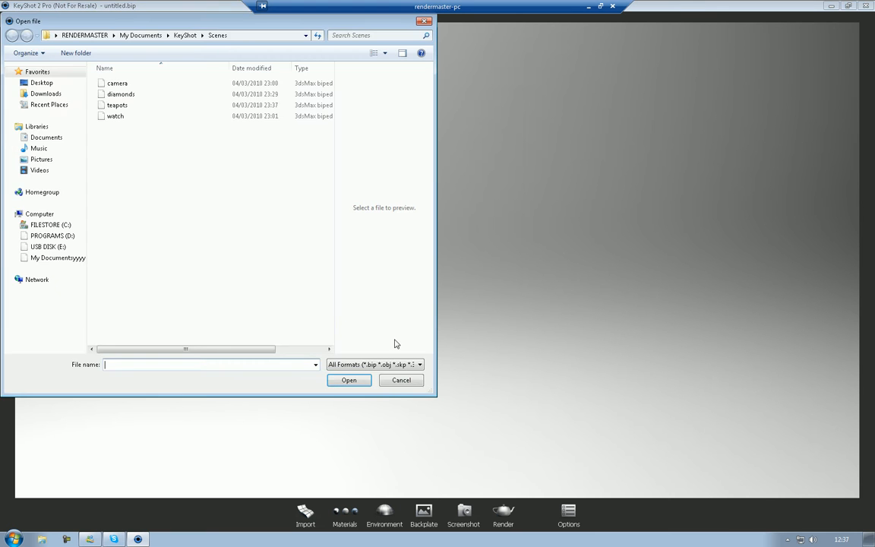
pyautogui.click(400, 382)
# Import the motorparts1 FBX file from the Desktop with all import options left off
pyautogui.click(9, 17)
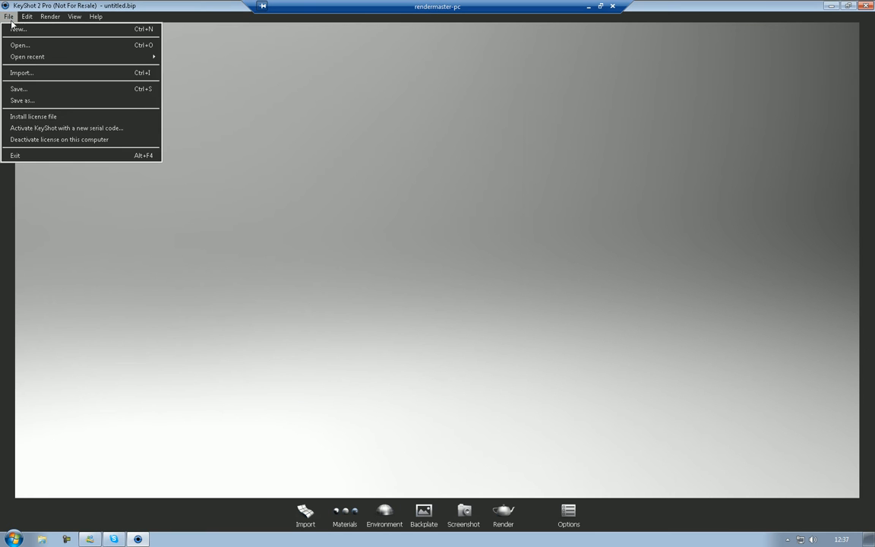
pyautogui.click(32, 73)
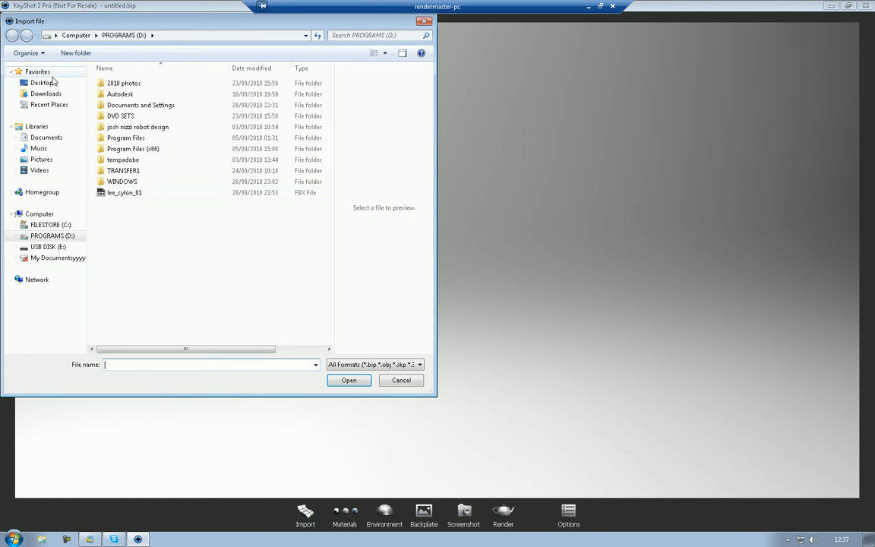
pyautogui.click(46, 83)
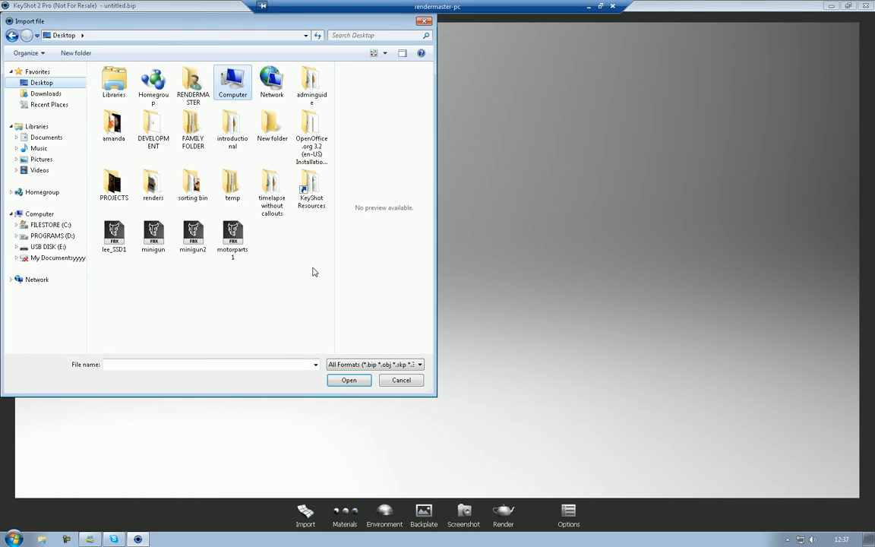
pyautogui.click(219, 220)
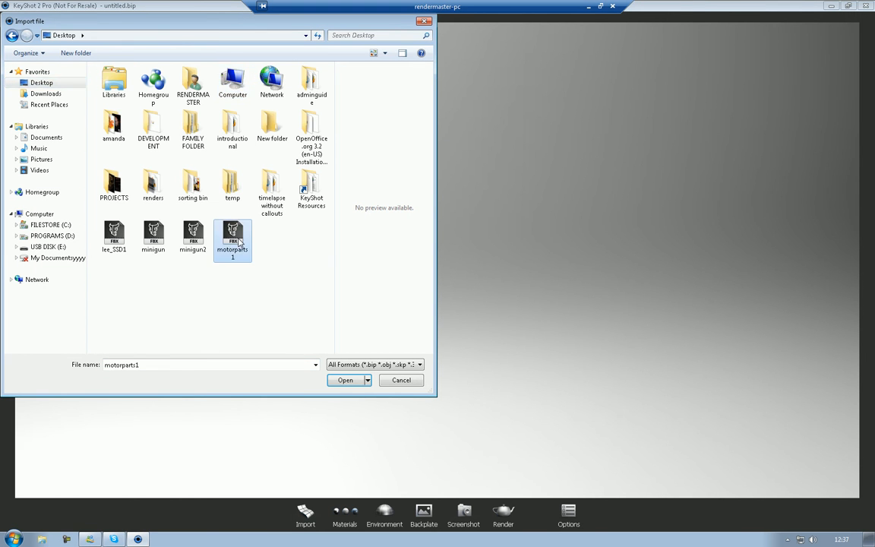
pyautogui.click(112, 239)
pyautogui.click(225, 229)
pyautogui.click(344, 381)
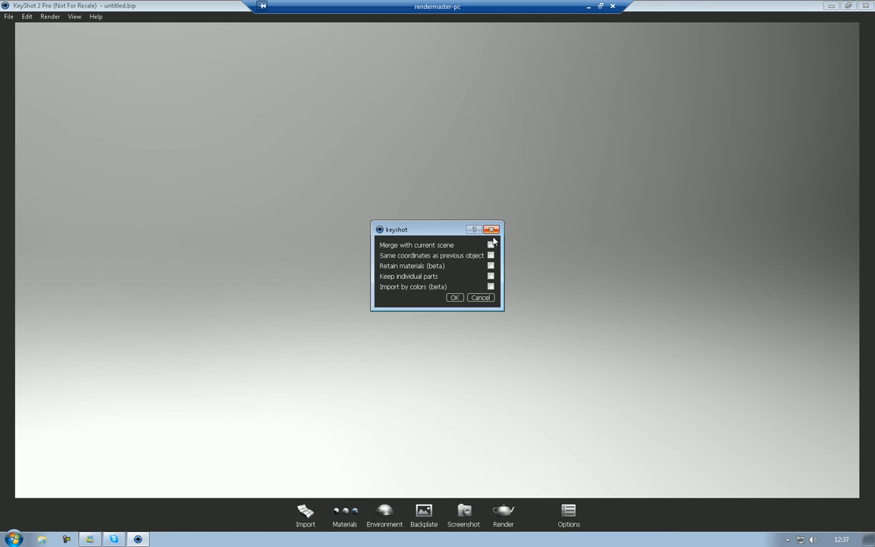
pyautogui.click(454, 298)
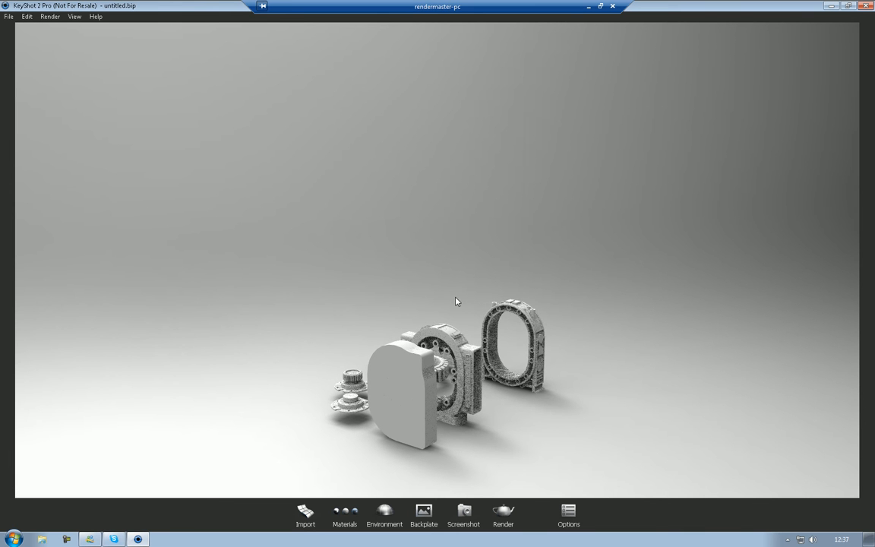
# Examine the imported motor parts from several angles and at close range
pyautogui.moveTo(580, 274)
pyautogui.mouseDown()
pyautogui.moveTo(180, 279)
pyautogui.moveTo(586, 287)
pyautogui.mouseUp()
pyautogui.moveTo(476, 293); pyautogui.dragTo(137, 301)
pyautogui.moveTo(550, 312); pyautogui.dragTo(319, 331)
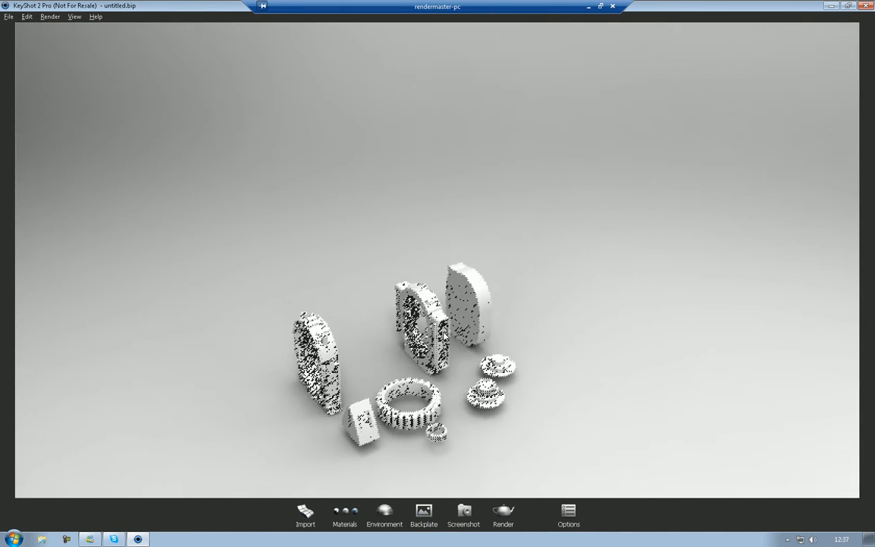
pyautogui.moveTo(478, 334); pyautogui.dragTo(348, 327)
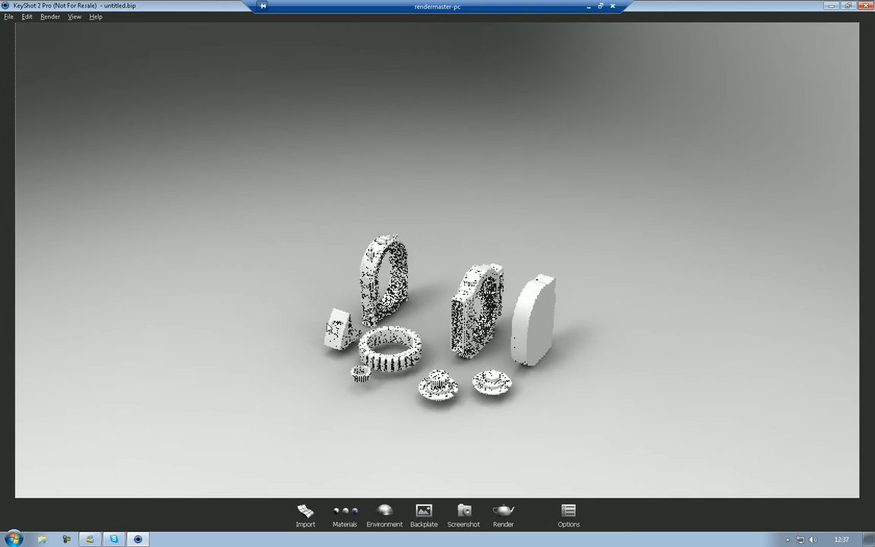
pyautogui.scroll(5, 348, 327)
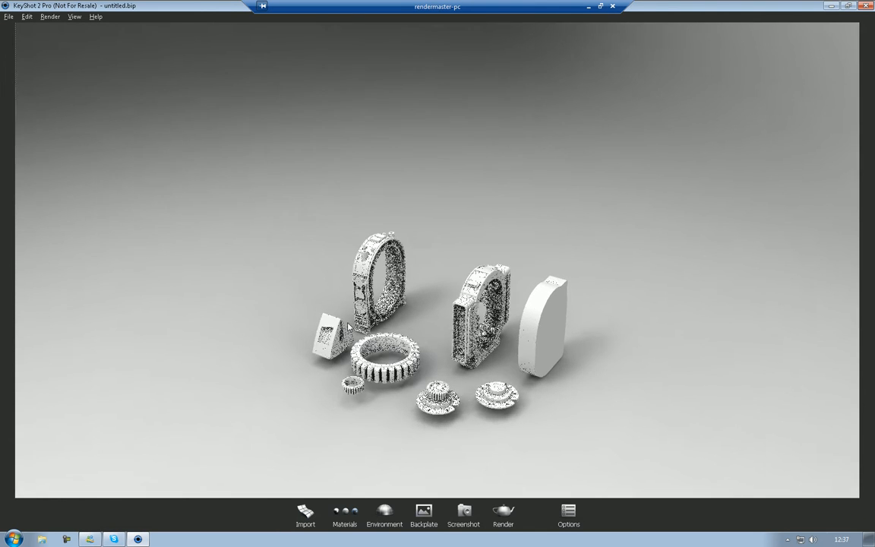
pyautogui.scroll(5, 417, 285)
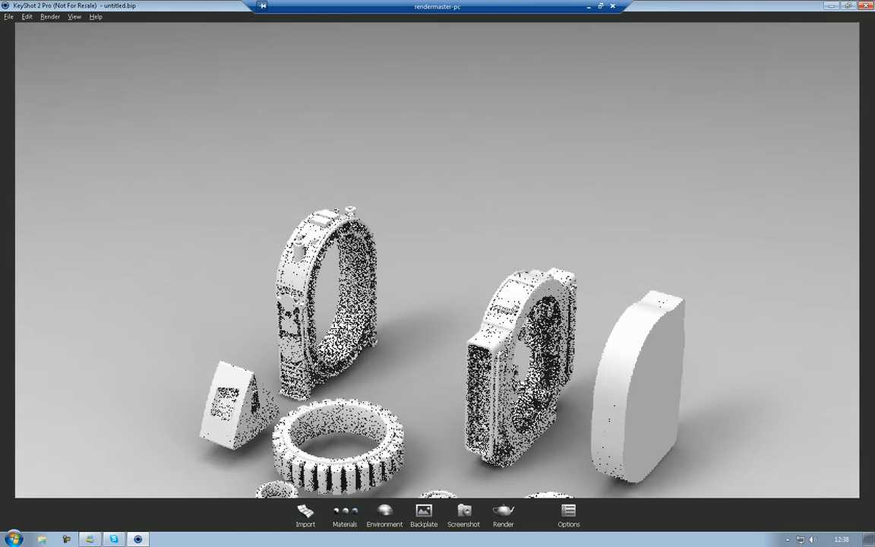
pyautogui.scroll(-5, 417, 285)
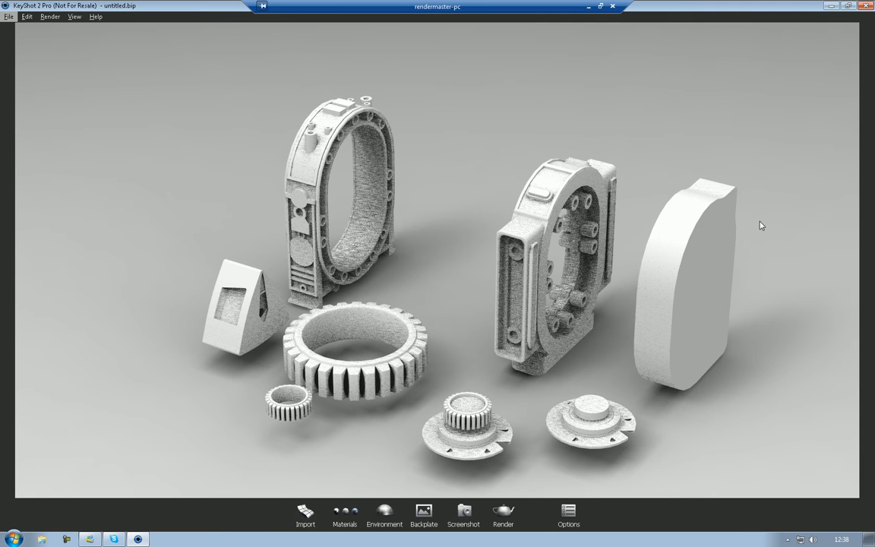
# Hide the solid rounded cover part and undo the hiding
pyautogui.rightClick(676, 252)
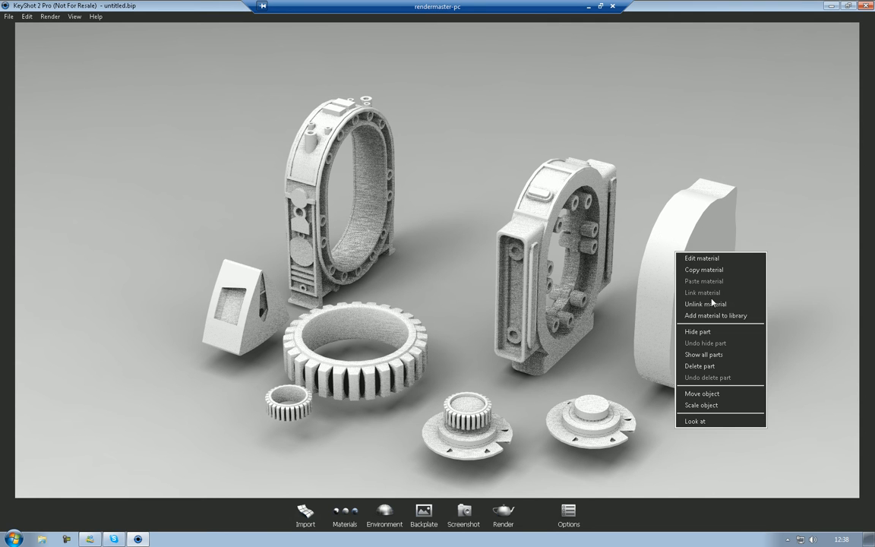
pyautogui.click(706, 332)
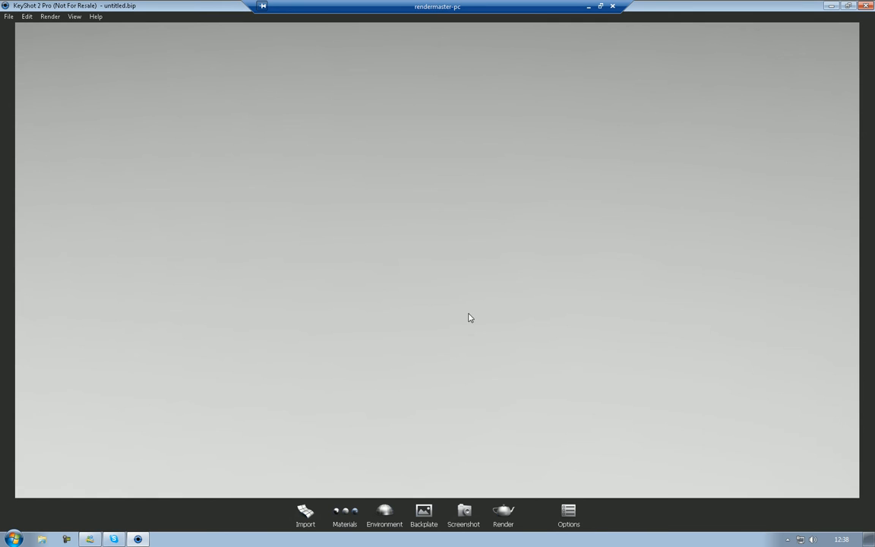
pyautogui.rightClick(428, 324)
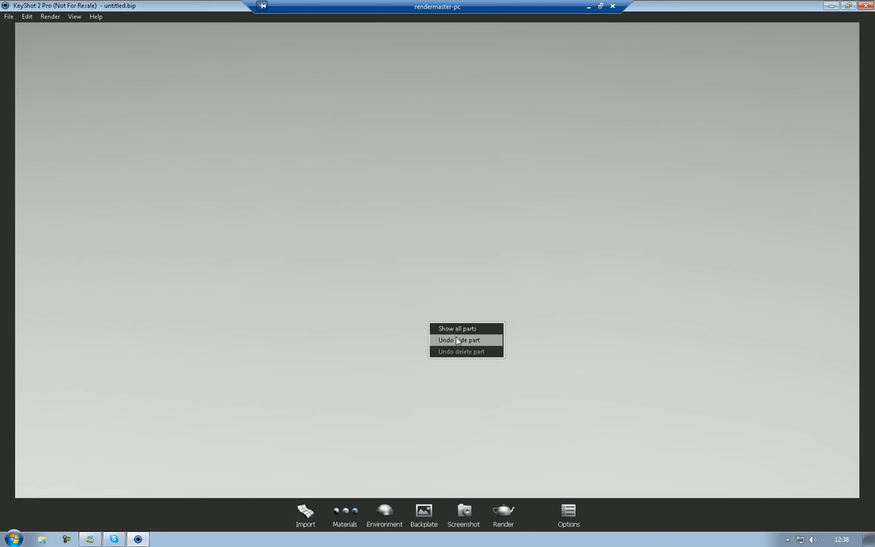
pyautogui.click(456, 341)
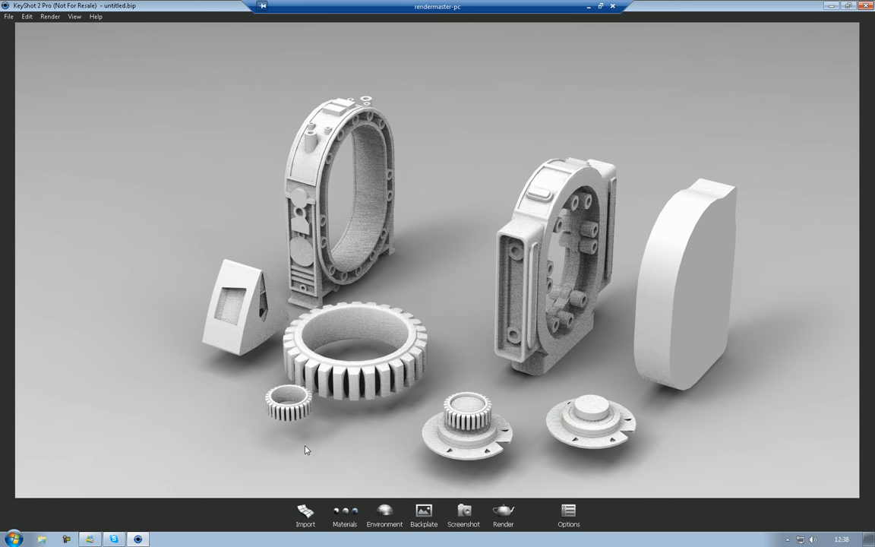
# Apply Lighter Gun Metal from the Metals group to the motor parts, and replace it with Polished Steel Vertical
pyautogui.click(343, 516)
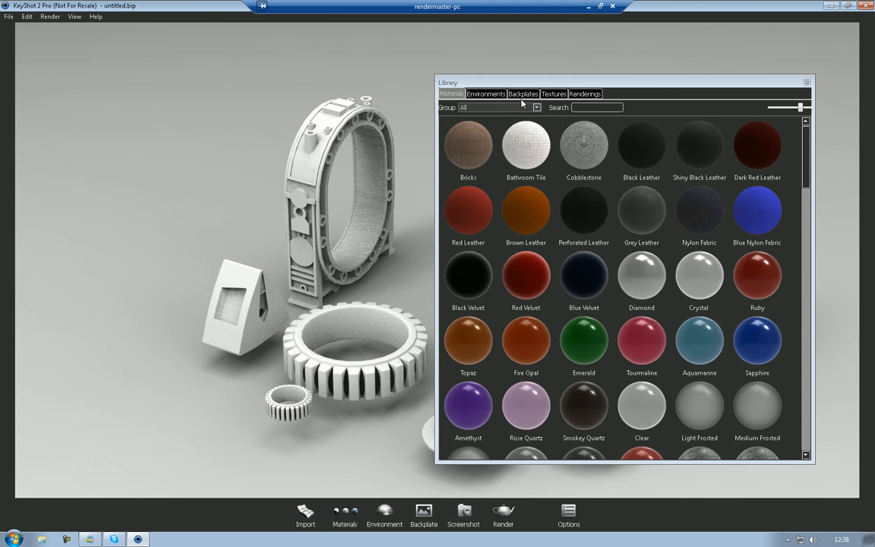
pyautogui.click(520, 108)
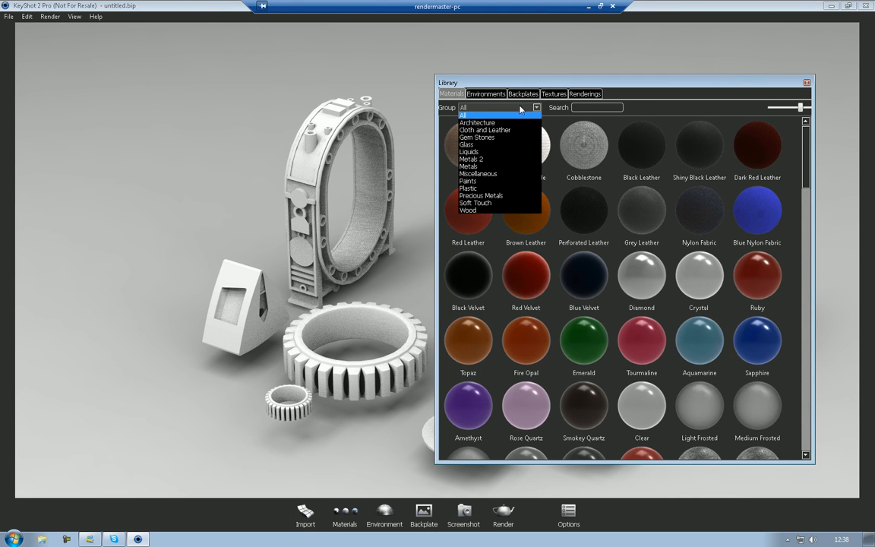
pyautogui.click(479, 171)
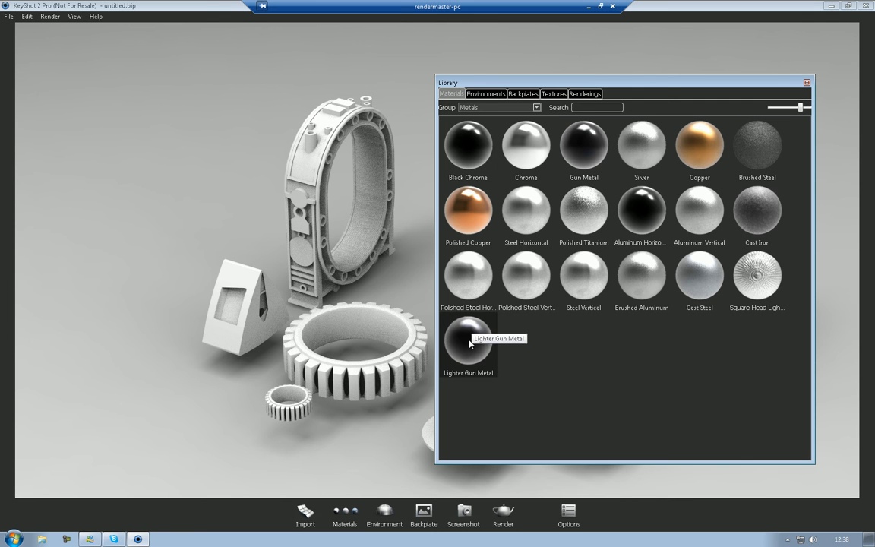
pyautogui.moveTo(469, 344); pyautogui.dragTo(355, 111)
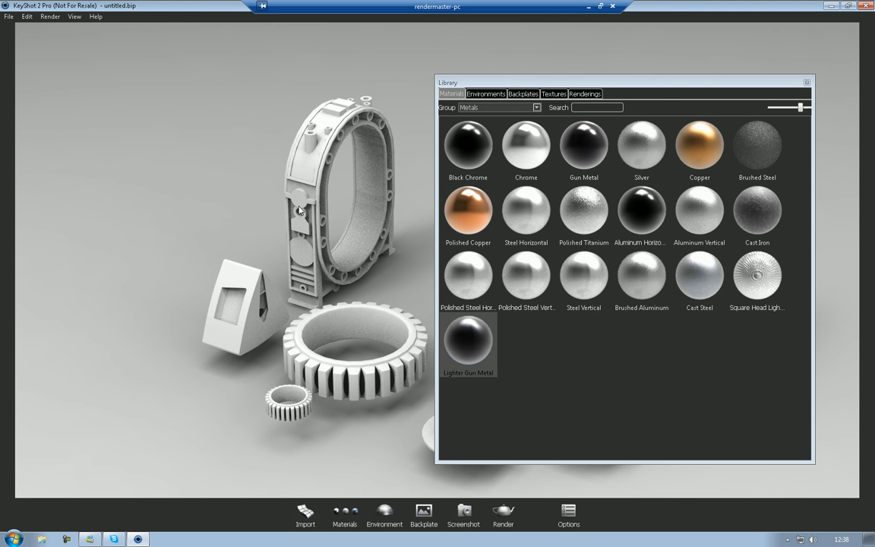
pyautogui.moveTo(299, 210); pyautogui.dragTo(299, 210)
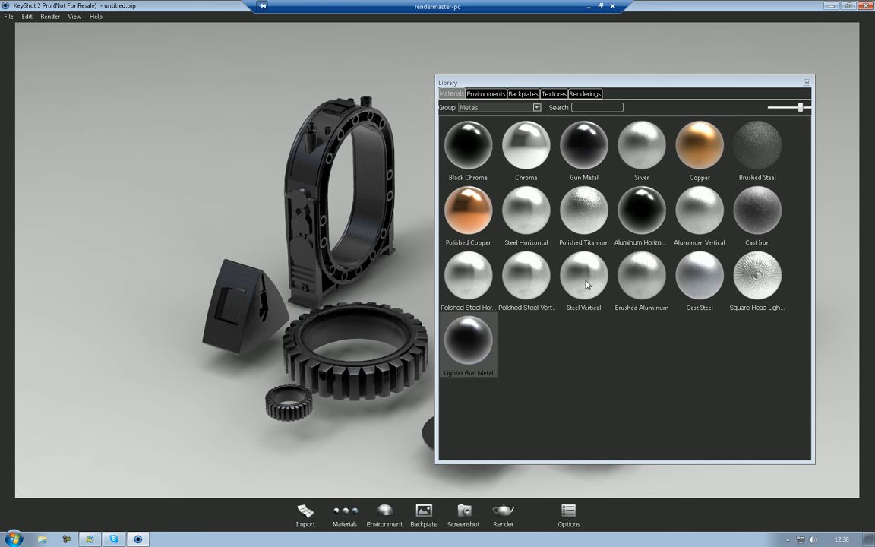
pyautogui.moveTo(519, 284); pyautogui.dragTo(337, 141)
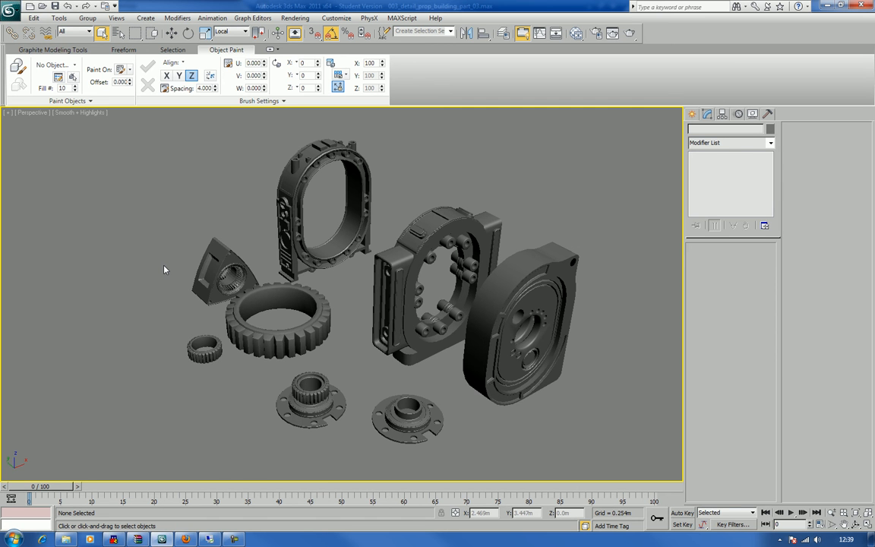
# Start another file import in KeyShot and review the list of supported file formats
pyautogui.click(10, 10)
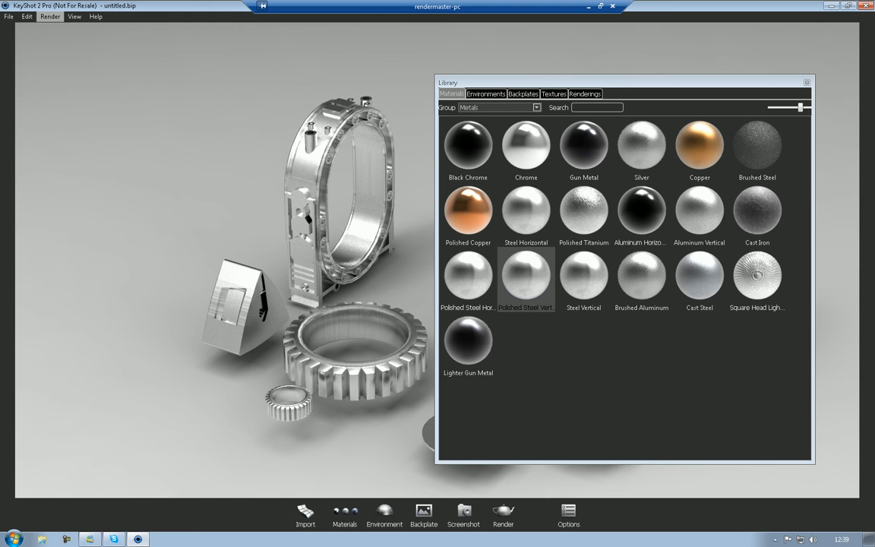
pyautogui.click(10, 17)
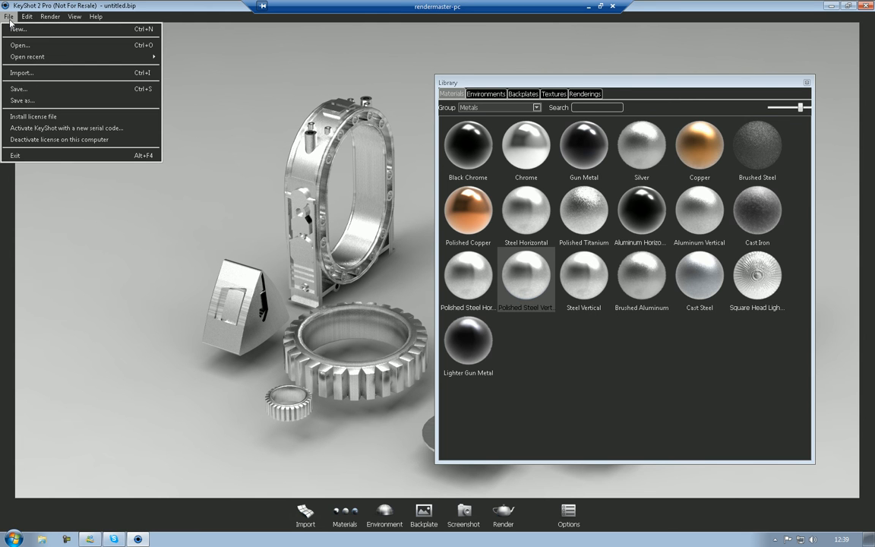
pyautogui.click(25, 74)
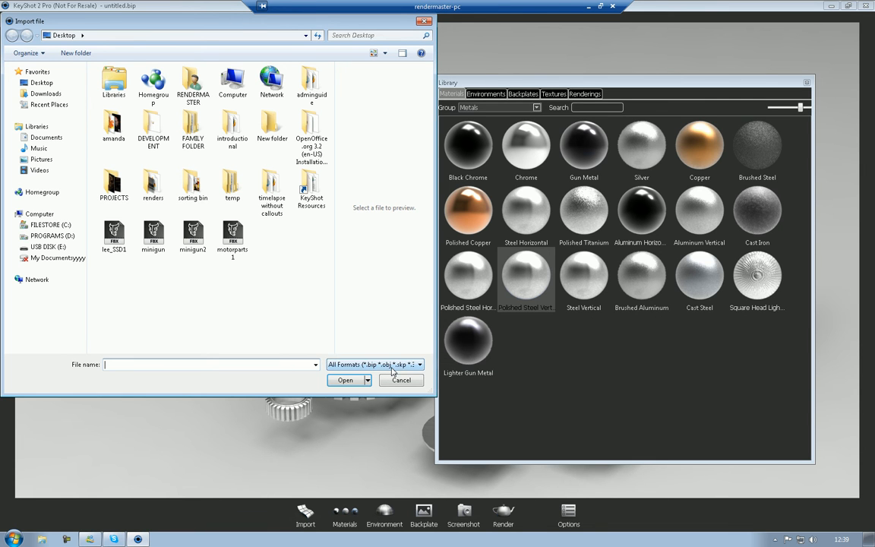
pyautogui.click(396, 368)
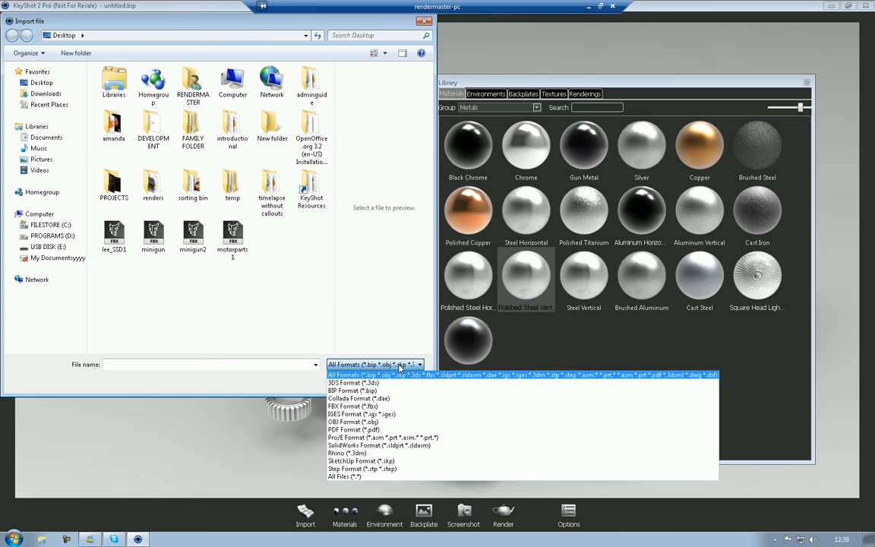
pyautogui.click(363, 292)
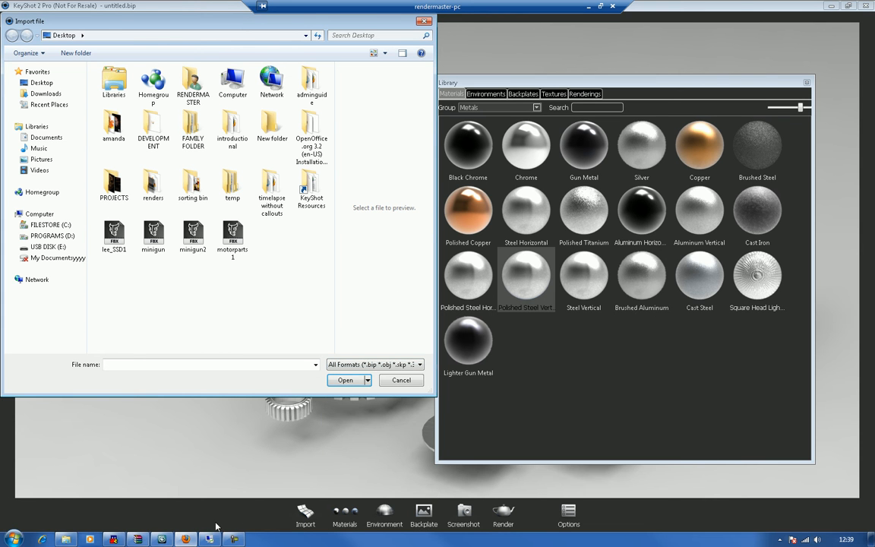
# Switch to 3ds Max and export the motor parts scene to the Desktop in 3D Studio (*.3DS) format as morotpart2
pyautogui.click(163, 539)
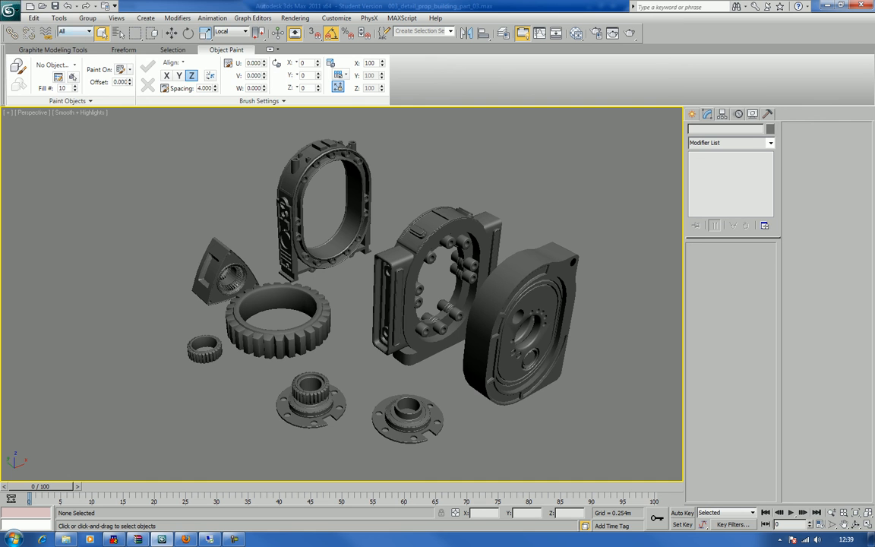
pyautogui.click(9, 9)
pyautogui.click(30, 172)
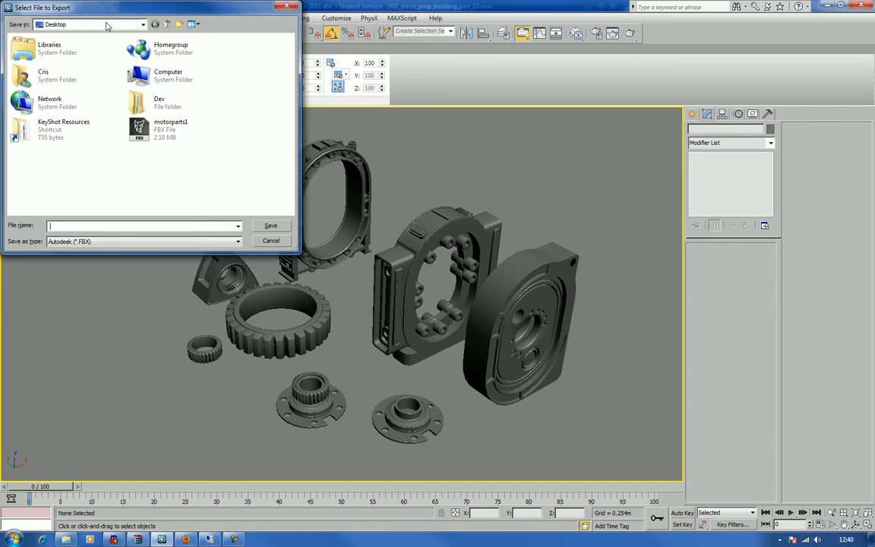
pyautogui.click(112, 241)
pyautogui.click(110, 258)
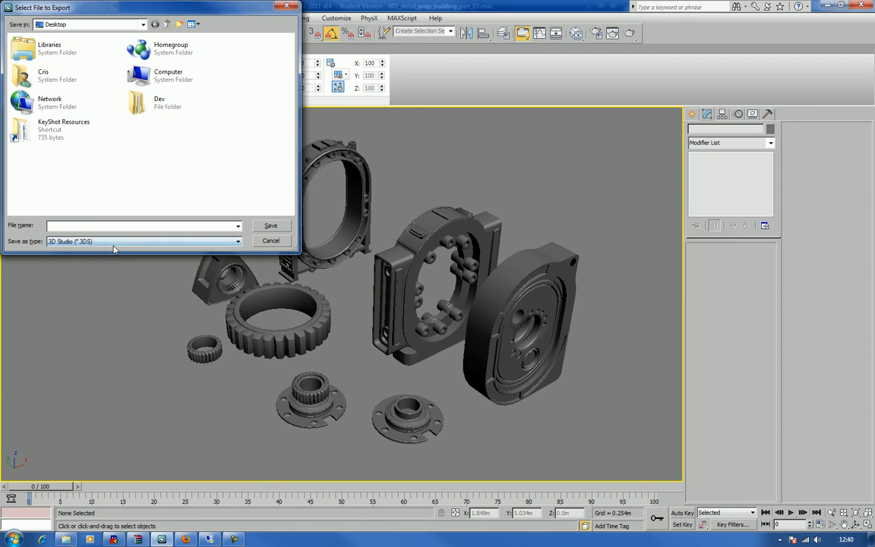
pyautogui.click(122, 225)
pyautogui.write('morotpart2')
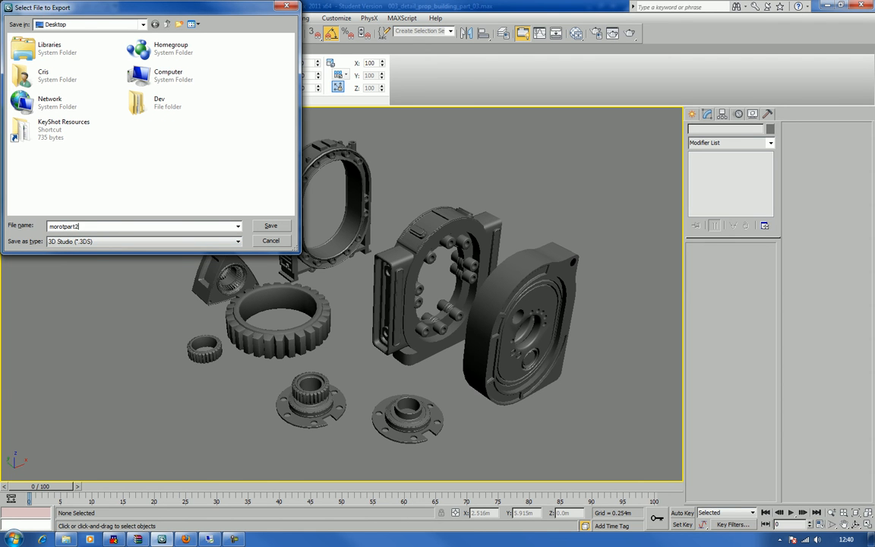
pyautogui.press('Return')
pyautogui.press('Return')
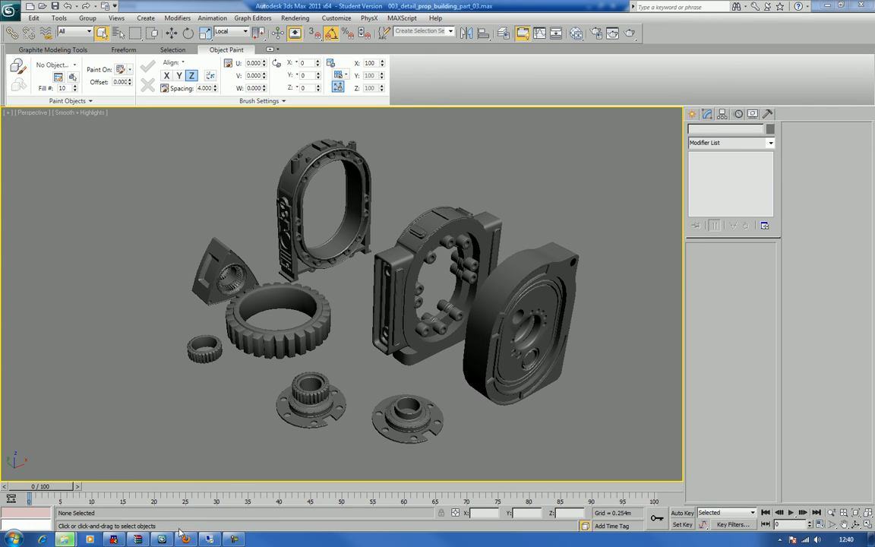
# Switch to KeyShot and import morotpart2.3DS from the Desktop with all import options off, discarding the current scene's changes
pyautogui.click(207, 539)
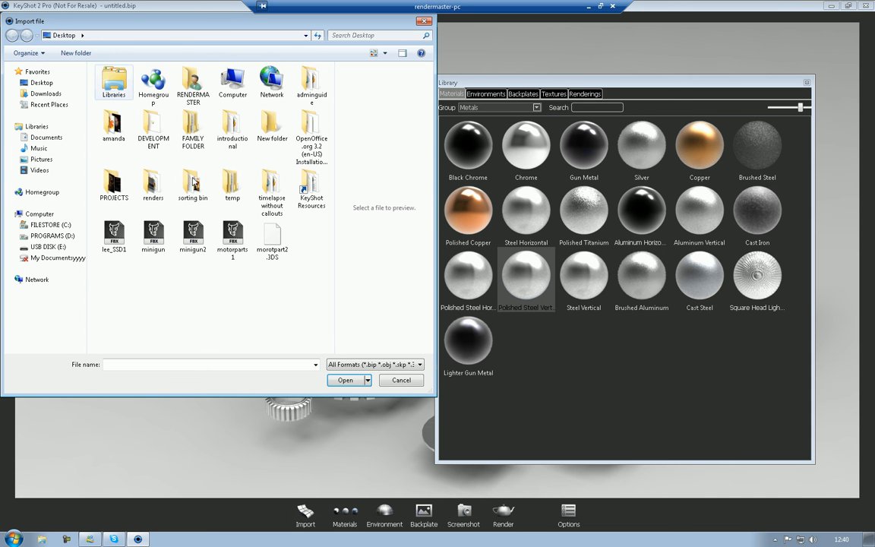
pyautogui.click(267, 237)
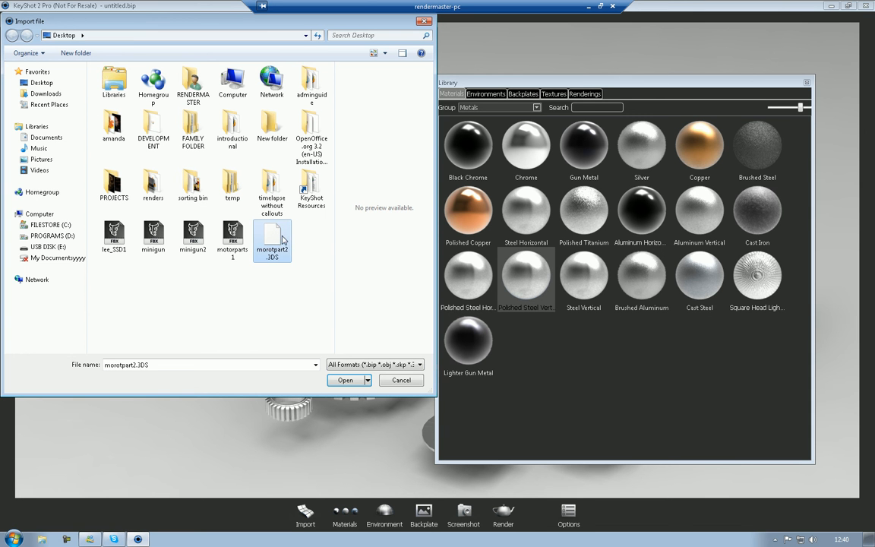
pyautogui.click(345, 379)
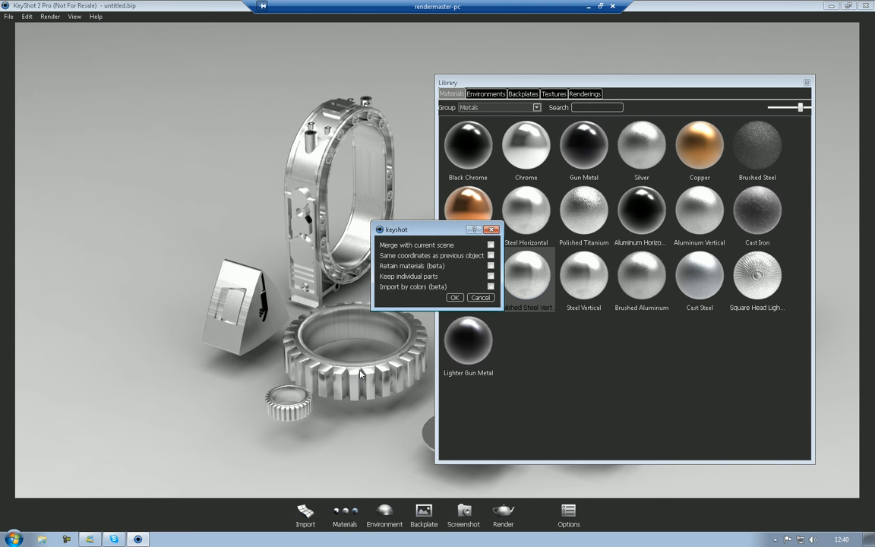
pyautogui.click(455, 297)
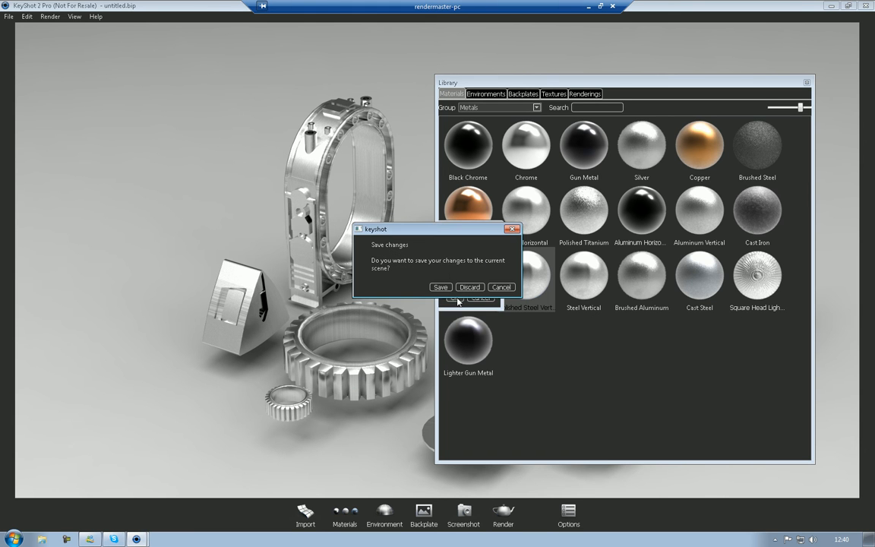
pyautogui.click(468, 287)
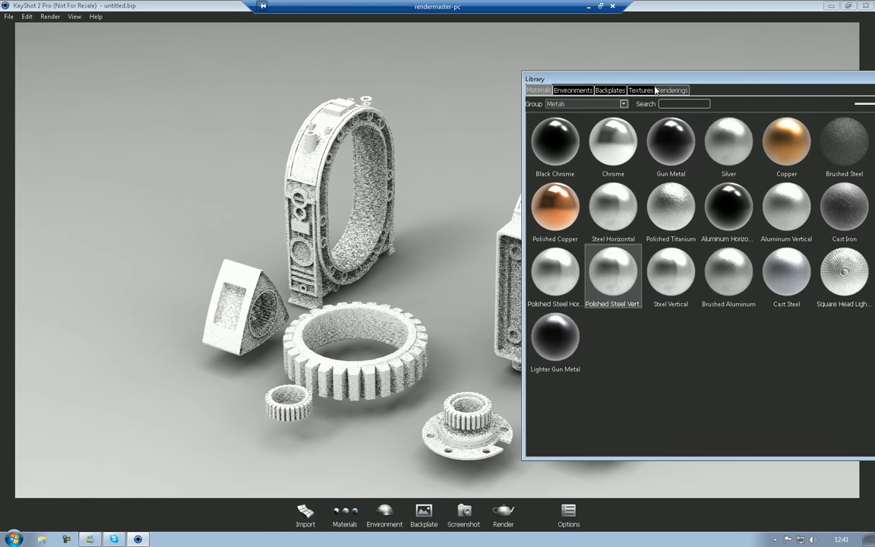
# Apply Polished Steel Vertical from the Metals group to the two oval housings, triangular rotor, gears and flanged hubs
pyautogui.moveTo(667, 82); pyautogui.dragTo(874, 73)
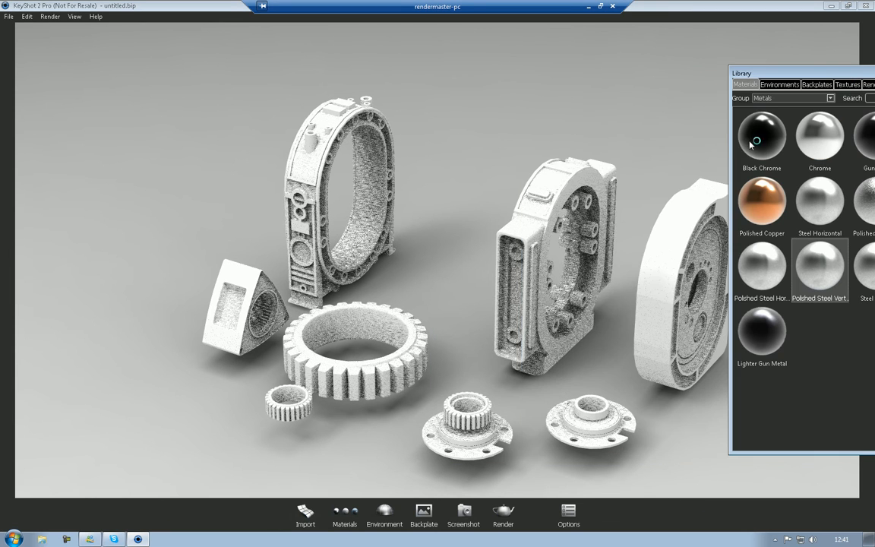
pyautogui.moveTo(607, 149); pyautogui.dragTo(502, 131)
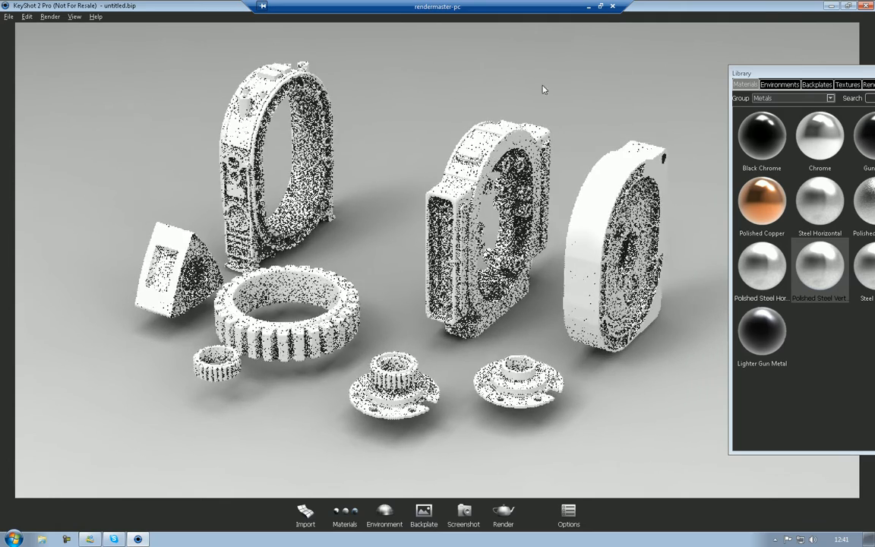
pyautogui.moveTo(518, 94); pyautogui.dragTo(492, 84)
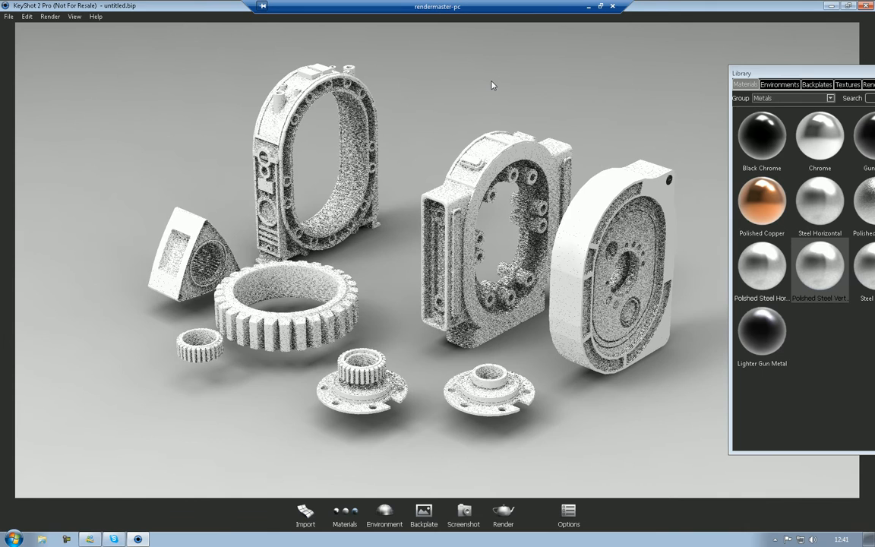
pyautogui.click(420, 83)
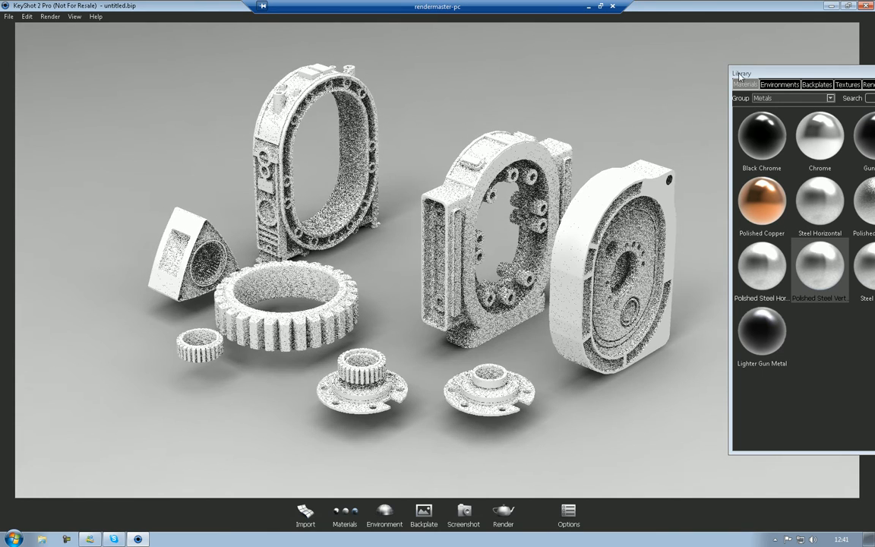
pyautogui.moveTo(739, 78); pyautogui.dragTo(399, 70)
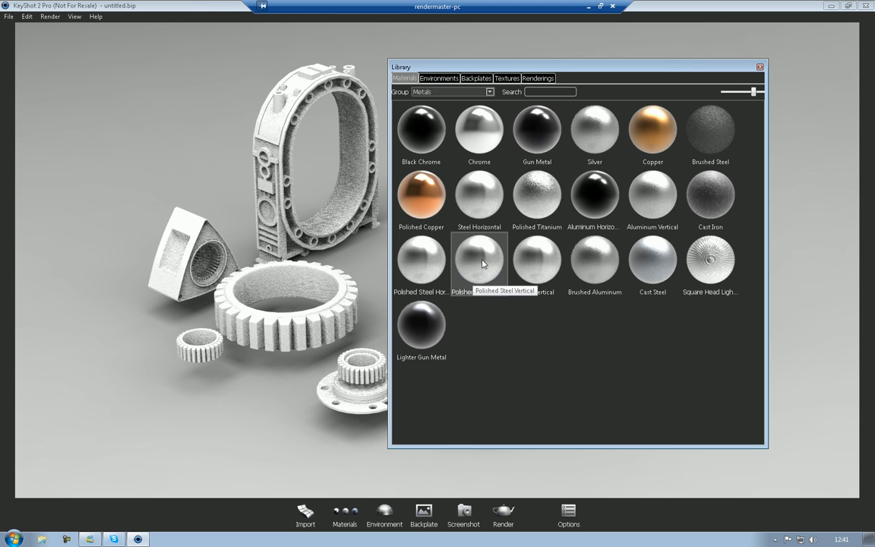
pyautogui.moveTo(481, 264); pyautogui.dragTo(271, 104)
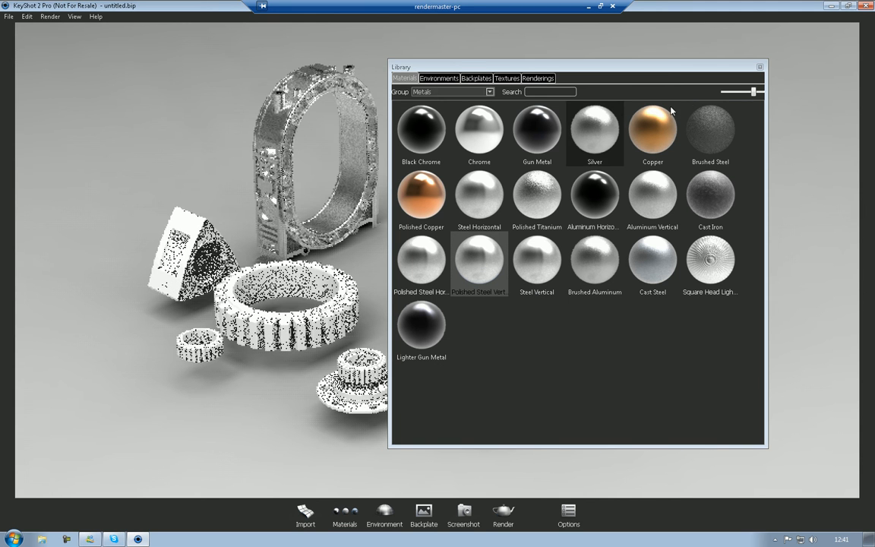
pyautogui.click(639, 68)
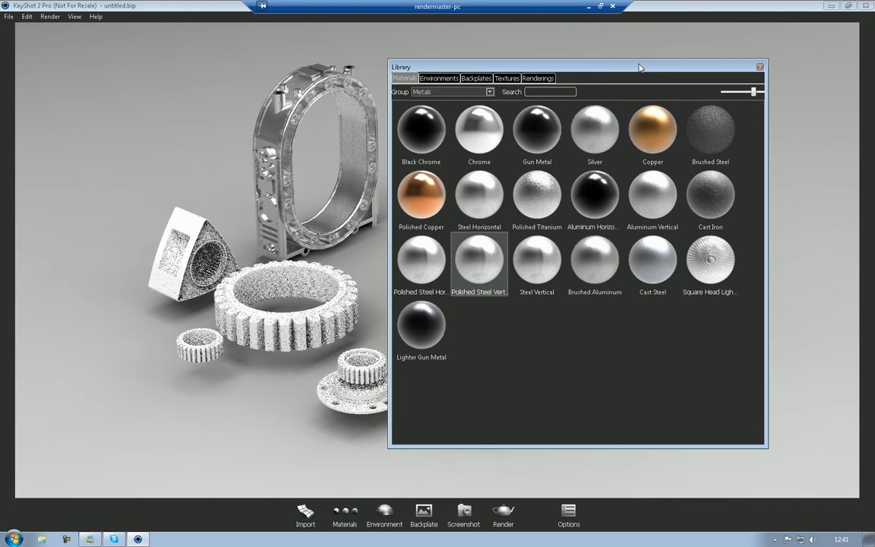
pyautogui.moveTo(638, 67); pyautogui.dragTo(799, 73)
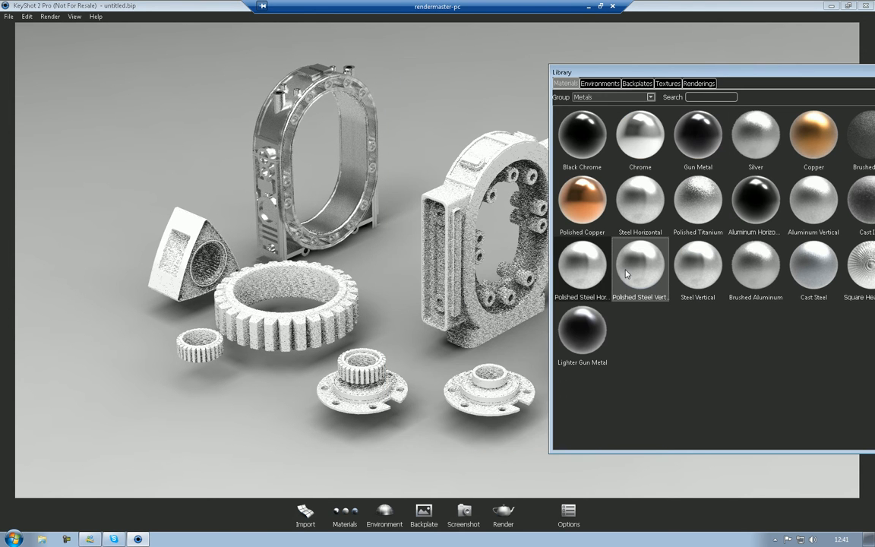
pyautogui.moveTo(626, 270); pyautogui.dragTo(333, 316)
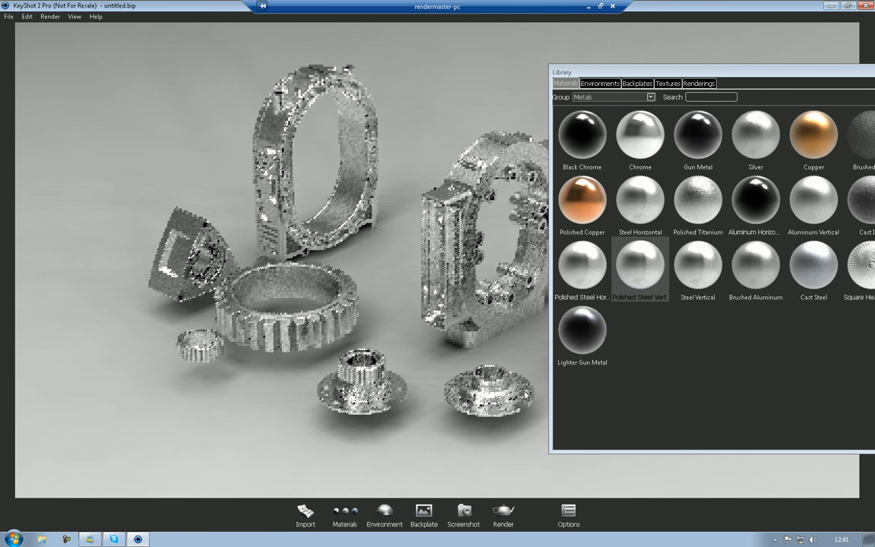
# Apply Lighter Gun Metal to the large and small ring gears, and Polished Steel Horizontal to the plain flanged hub
pyautogui.moveTo(579, 339); pyautogui.dragTo(338, 337)
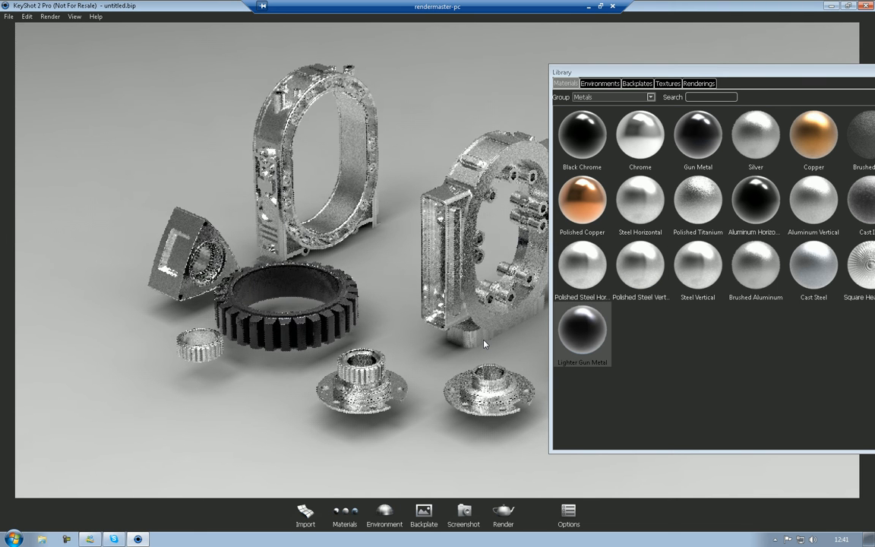
pyautogui.keyDown('shift'); pyautogui.rightClick(213, 355); pyautogui.keyUp('shift')
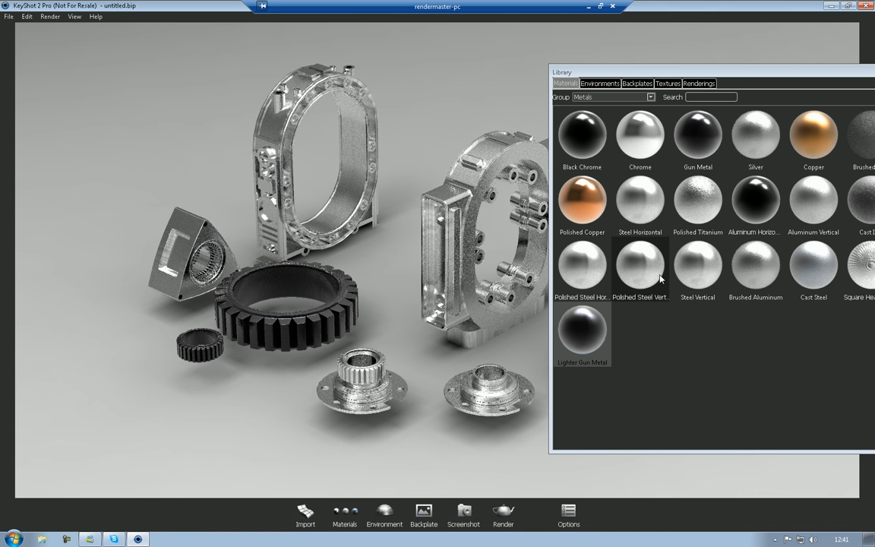
pyautogui.moveTo(591, 275); pyautogui.dragTo(486, 404)
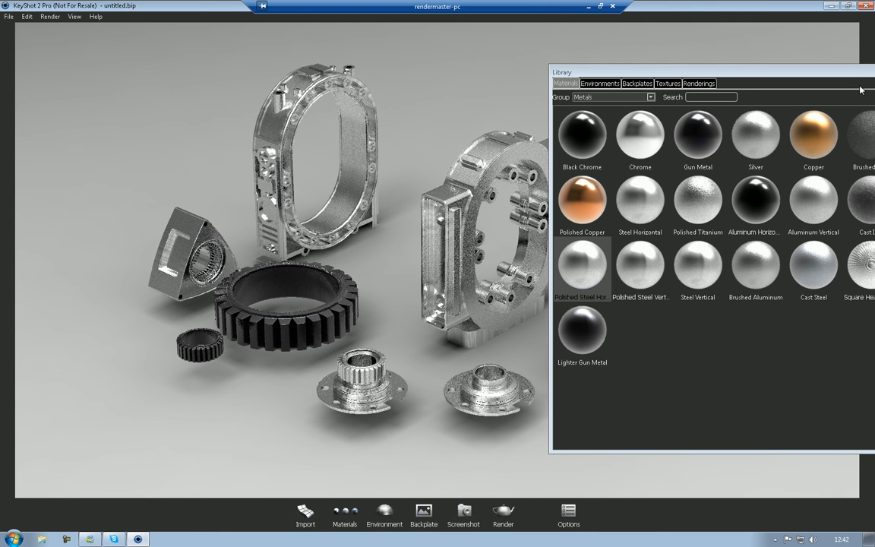
# Apply Brushed Steel to the triangular rotor, and replace it with Cast Steel from the Metals group
pyautogui.moveTo(773, 69)
pyautogui.mouseDown()
pyautogui.moveTo(666, 72)
pyautogui.moveTo(716, 82)
pyautogui.mouseUp()
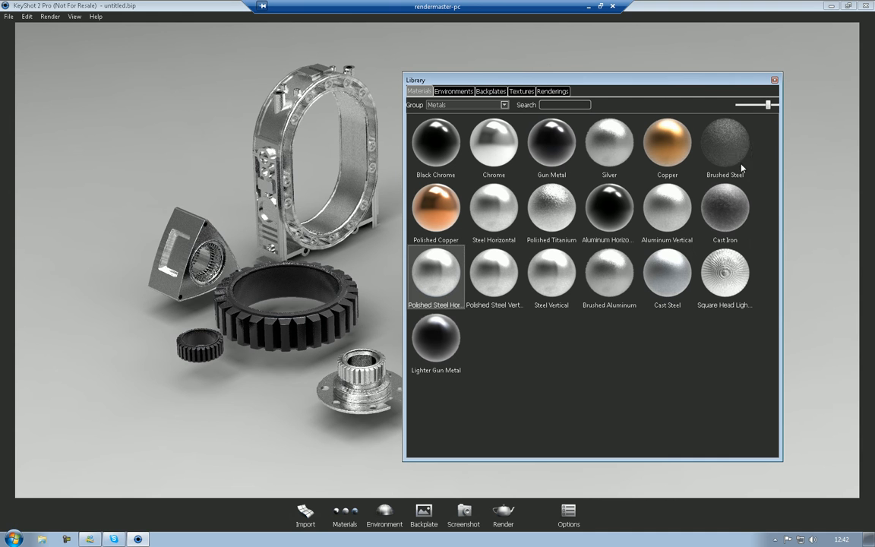
pyautogui.click(190, 276)
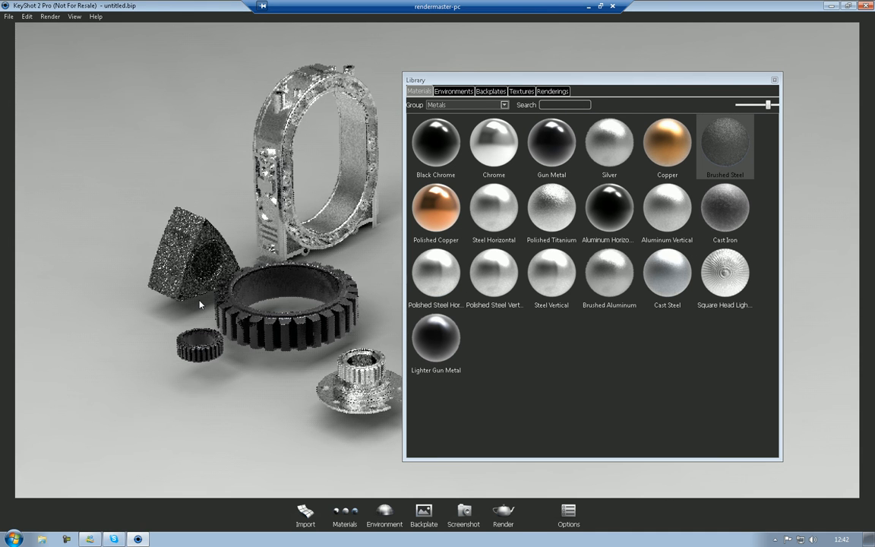
pyautogui.click(532, 91)
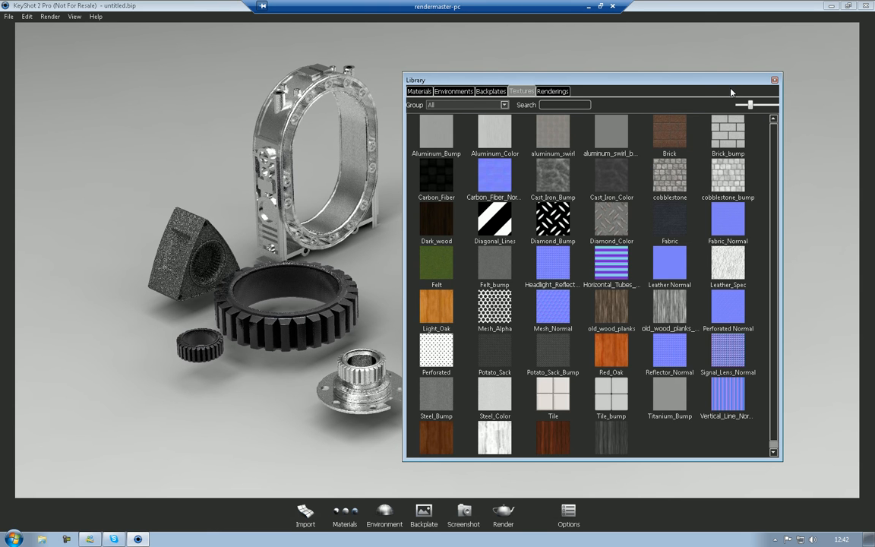
pyautogui.moveTo(623, 78); pyautogui.dragTo(757, 77)
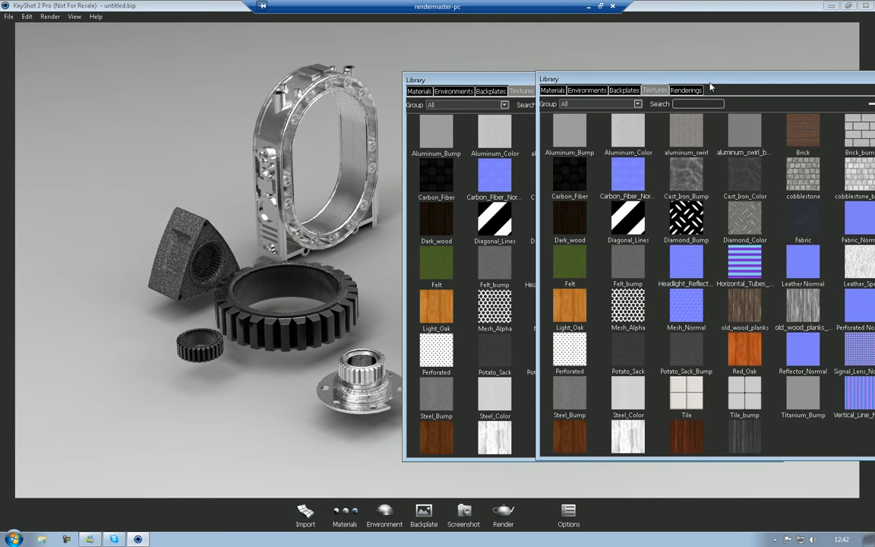
pyautogui.click(558, 92)
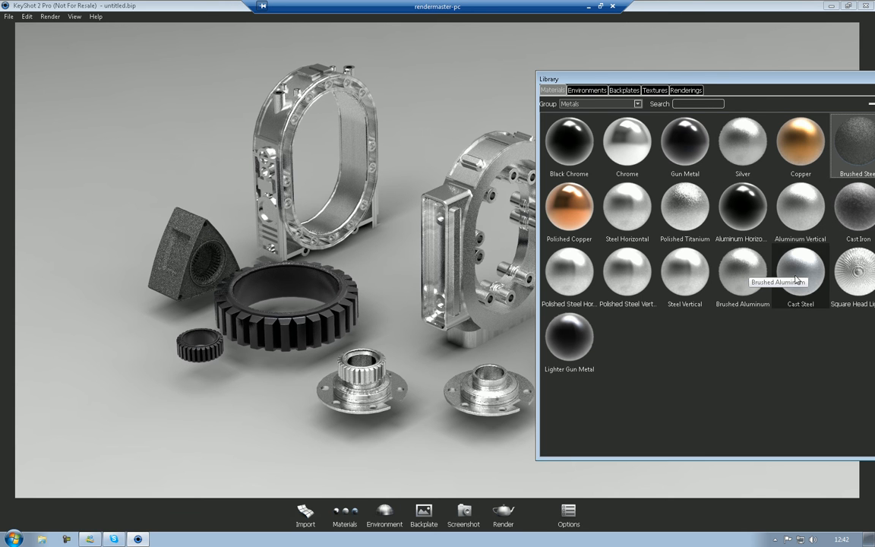
pyautogui.moveTo(800, 272); pyautogui.dragTo(344, 284)
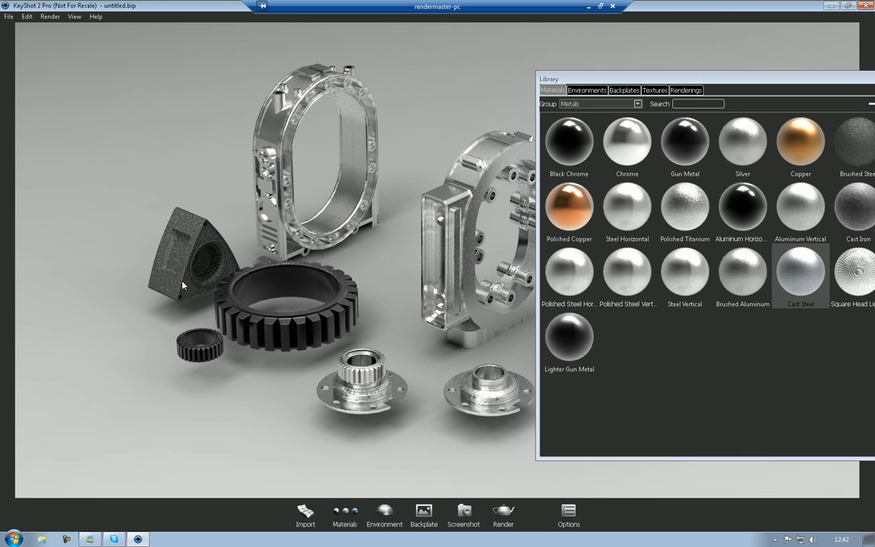
pyautogui.moveTo(183, 285); pyautogui.dragTo(182, 285)
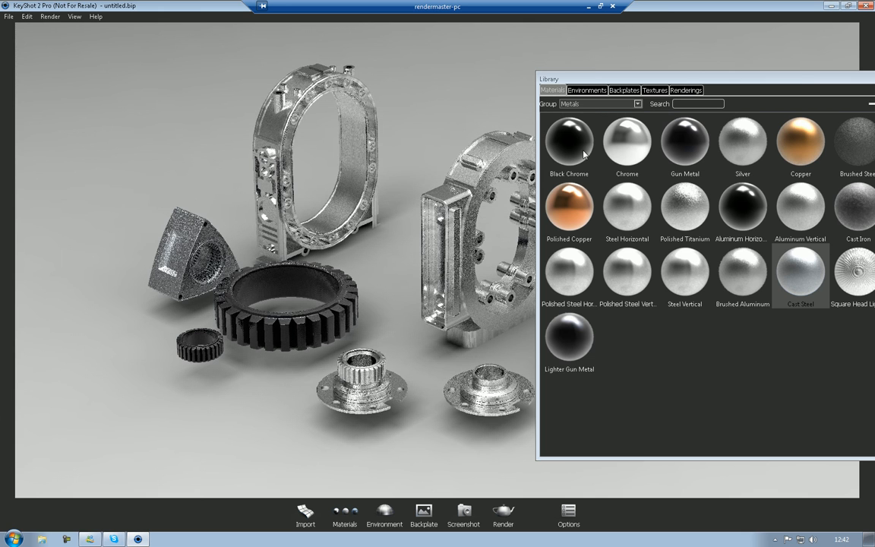
# Apply Steel Vertical to the solid rounded cover part, replace it with Polished Steel Vertical, and close the material library
pyautogui.moveTo(715, 74); pyautogui.dragTo(570, 83)
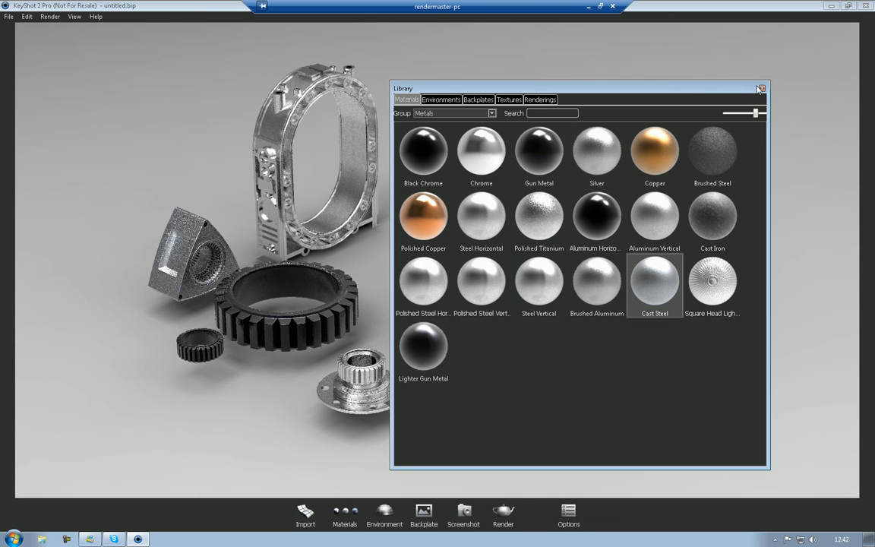
pyautogui.click(762, 89)
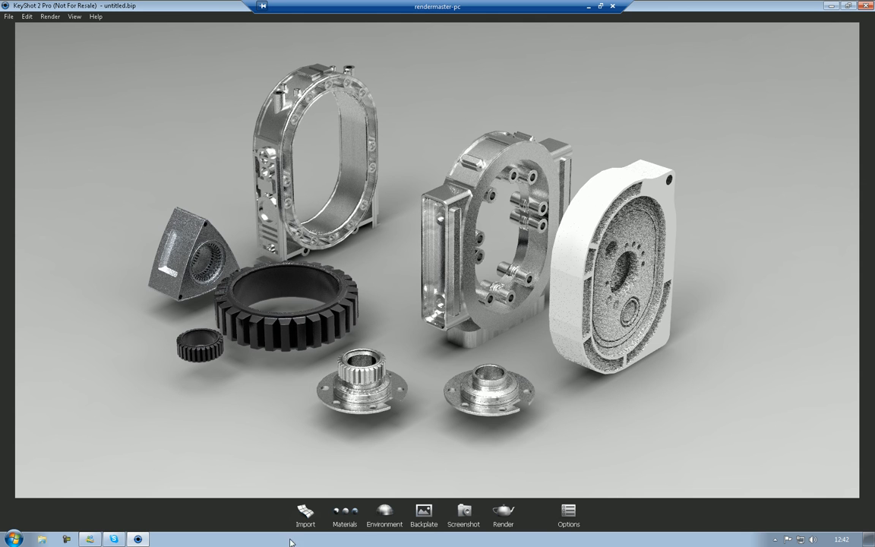
pyautogui.click(357, 522)
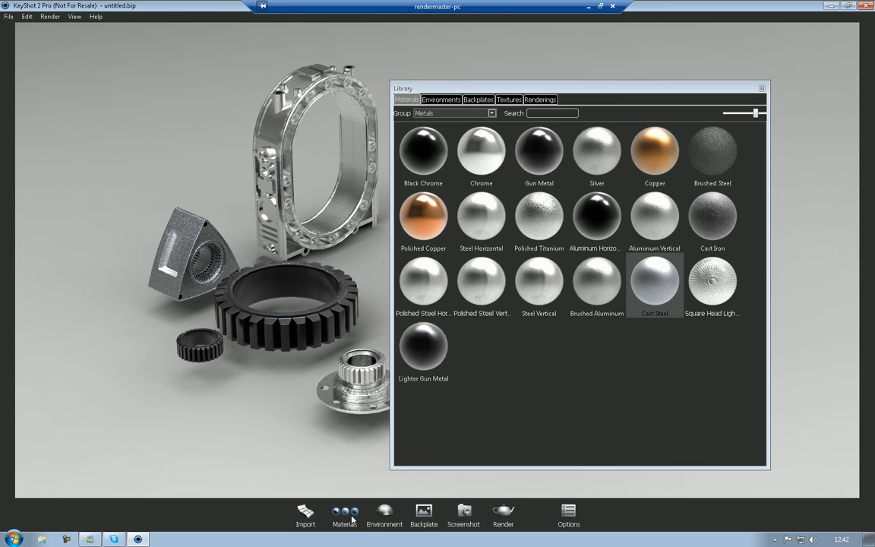
pyautogui.click(667, 88)
pyautogui.moveTo(629, 88); pyautogui.dragTo(338, 72)
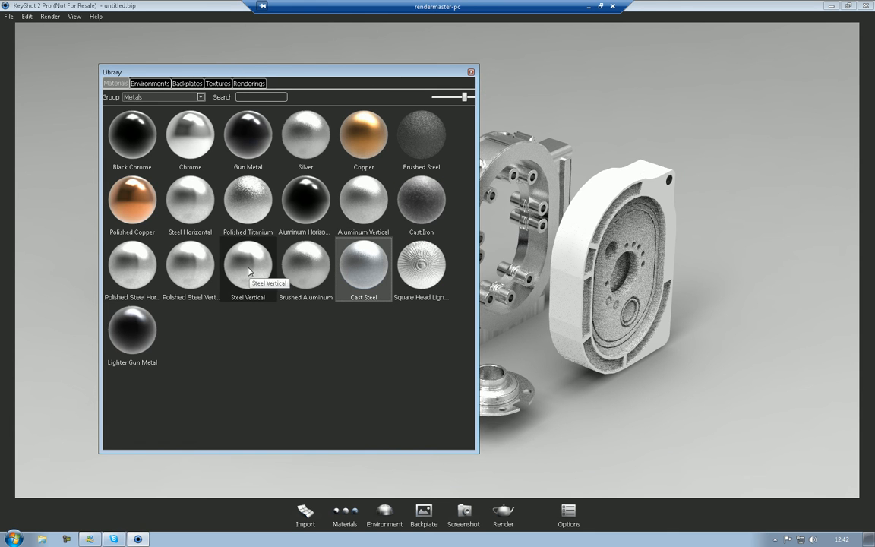
pyautogui.moveTo(248, 271); pyautogui.dragTo(568, 267)
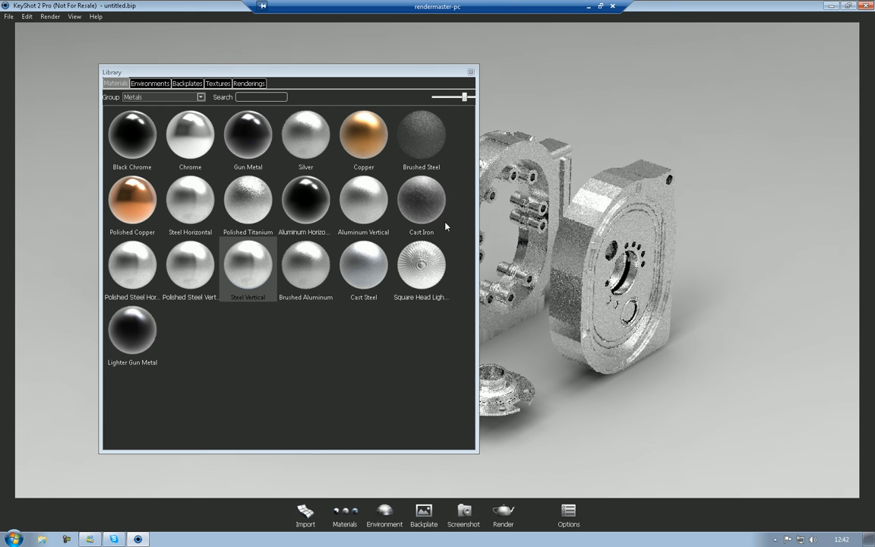
pyautogui.moveTo(190, 266); pyautogui.dragTo(575, 274)
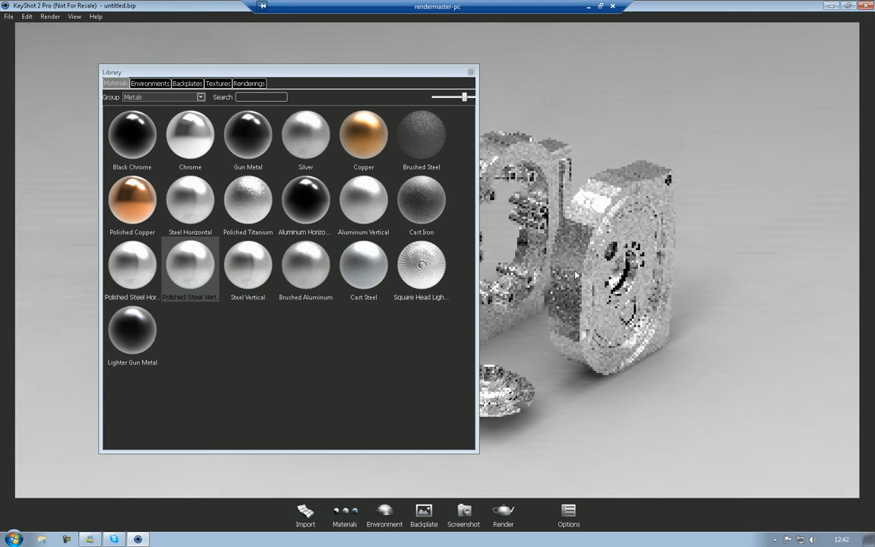
pyautogui.click(470, 72)
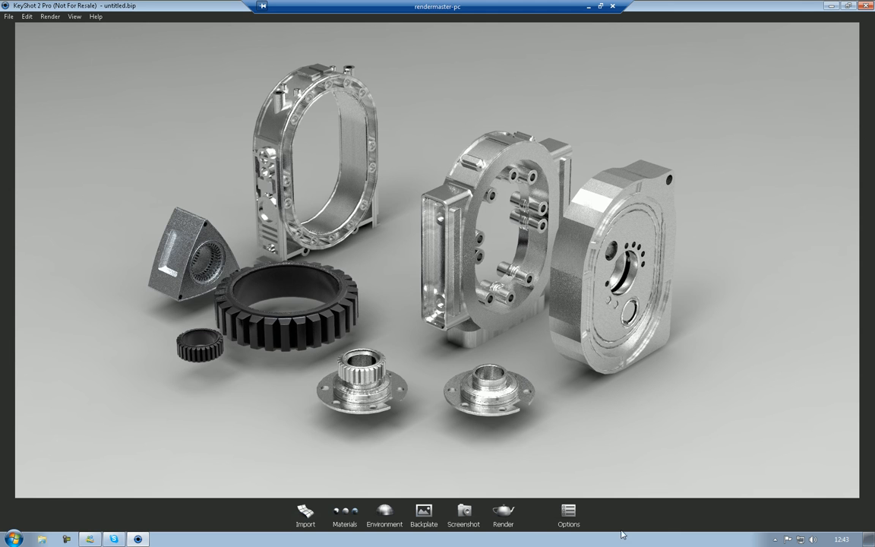
# Try HDRLightStudio_soft, industrial and startup environments on the scene, and apply the HDRLightStudio_soft environment with two white light panels
pyautogui.click(388, 513)
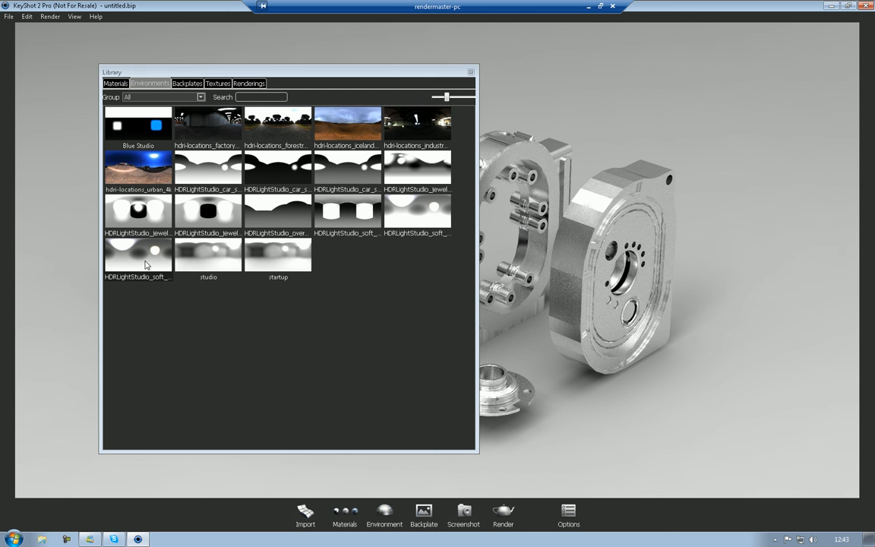
pyautogui.moveTo(146, 264); pyautogui.dragTo(697, 401)
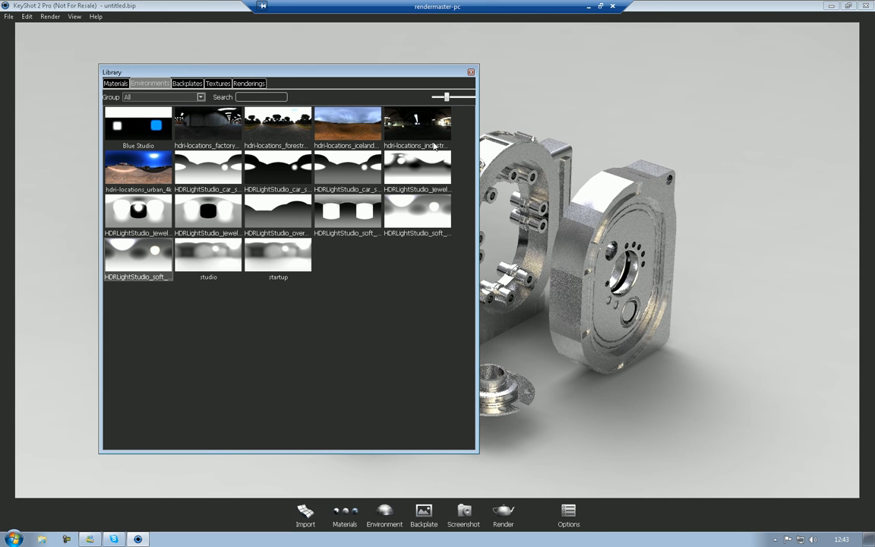
pyautogui.moveTo(422, 131); pyautogui.dragTo(616, 121)
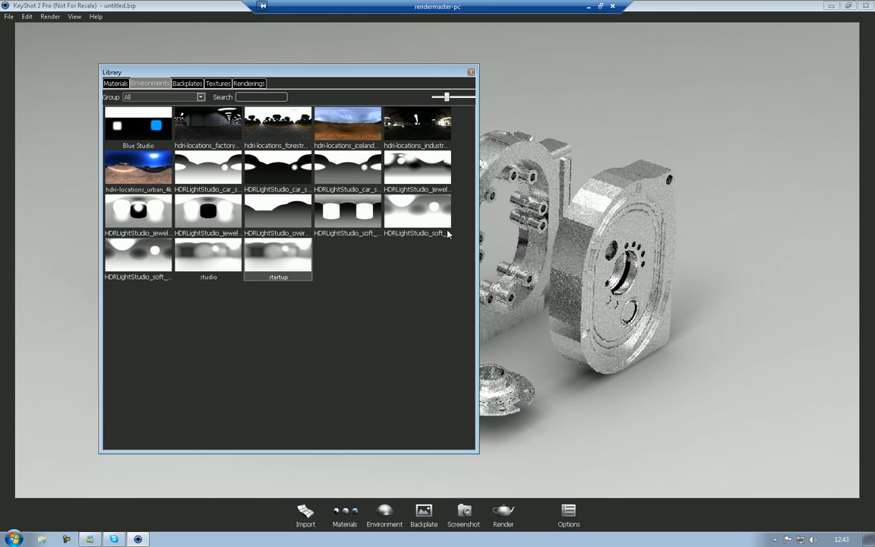
pyautogui.moveTo(378, 217); pyautogui.dragTo(558, 261)
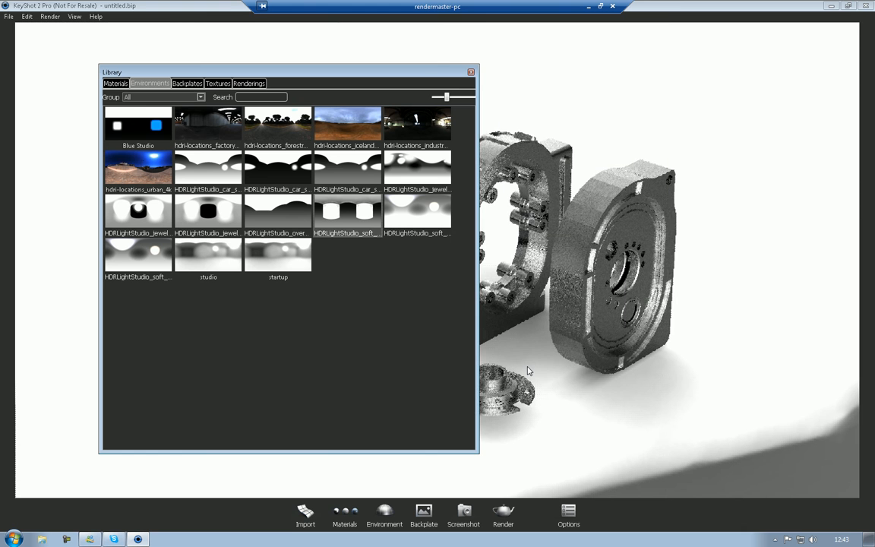
# Replace the scene's lighting with the light-toned HDRLightStudio_car environment beside hdri-locations_urban_4k, and close the library
pyautogui.moveTo(430, 76); pyautogui.dragTo(3, 97)
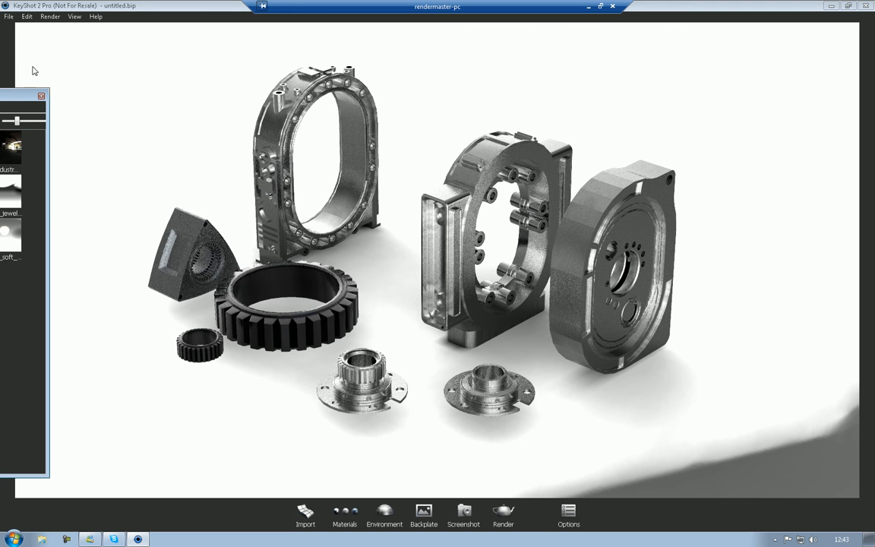
pyautogui.moveTo(21, 91); pyautogui.dragTo(445, 82)
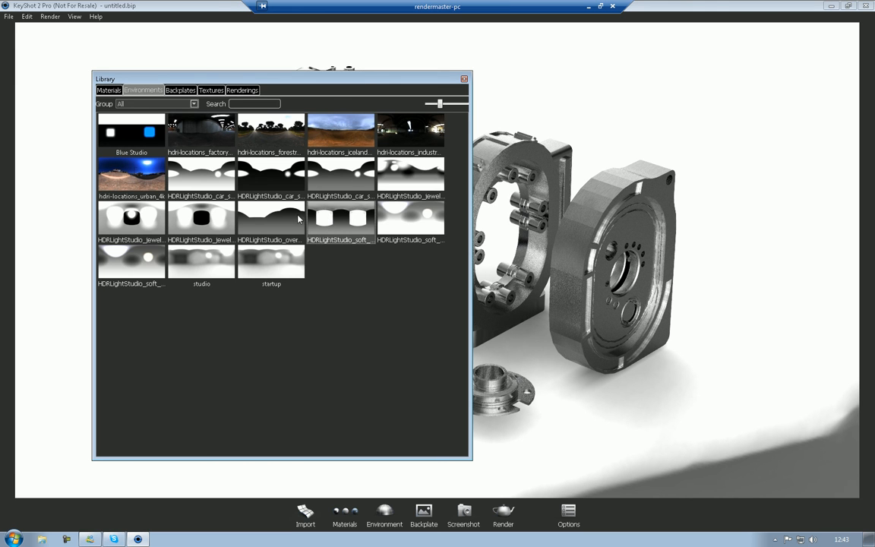
pyautogui.moveTo(209, 187); pyautogui.dragTo(609, 152)
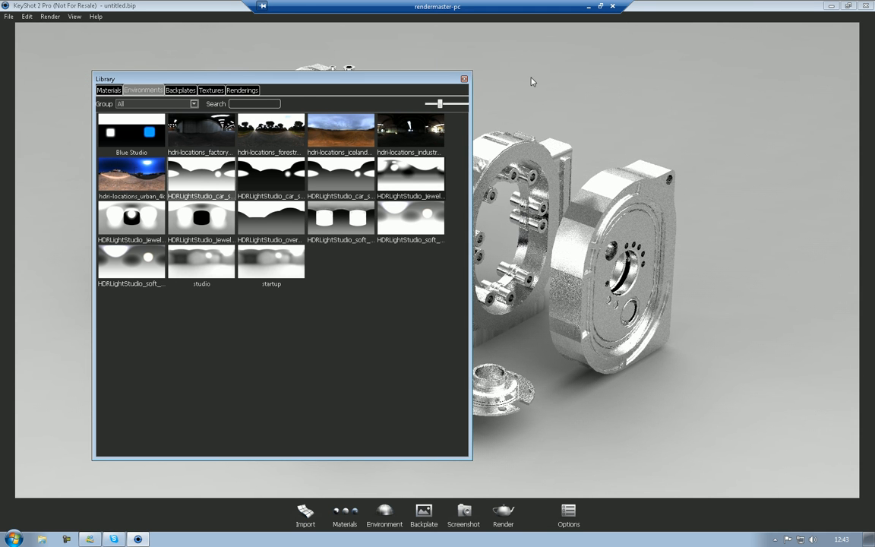
pyautogui.click(464, 79)
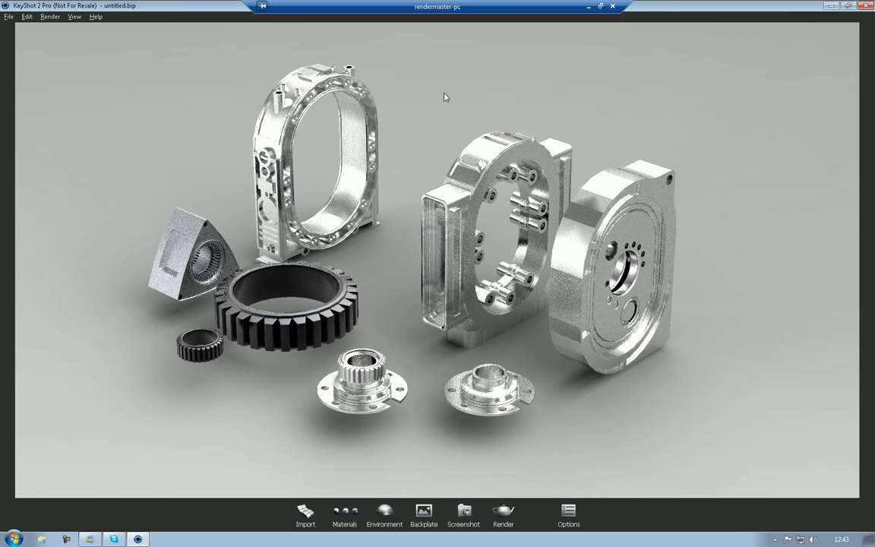
# Frame all the motor parts in a raised three-quarter view and rotate the environment lighting around them
pyautogui.moveTo(445, 97); pyautogui.dragTo(188, 119)
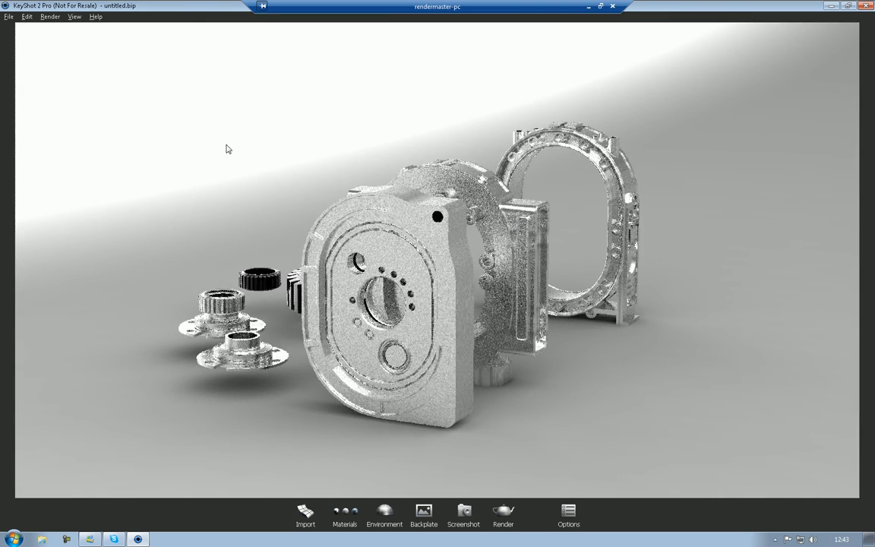
pyautogui.moveTo(227, 147); pyautogui.dragTo(476, 187)
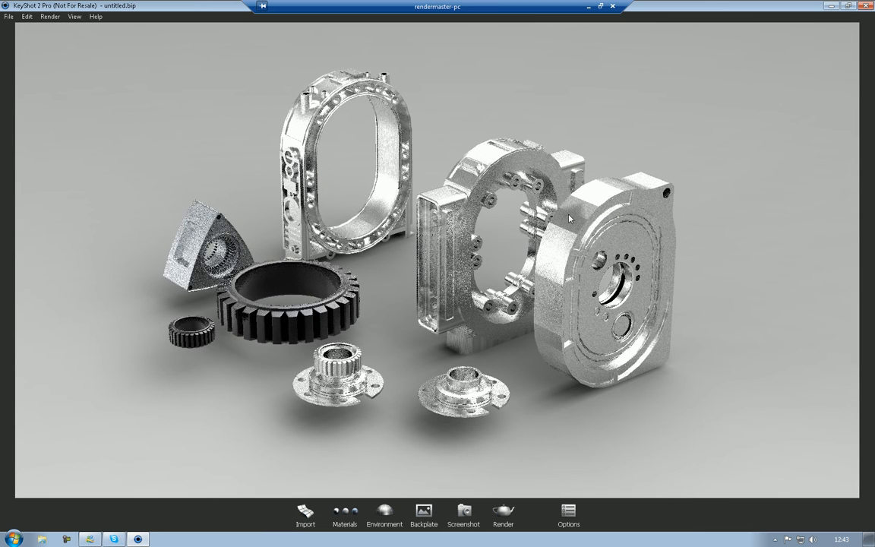
pyautogui.keyDown('ctrl'); pyautogui.moveTo(511, 192); pyautogui.dragTo(569, 216); pyautogui.keyUp('ctrl')
pyautogui.keyDown('ctrl'); pyautogui.moveTo(480, 368); pyautogui.dragTo(463, 373); pyautogui.keyUp('ctrl')
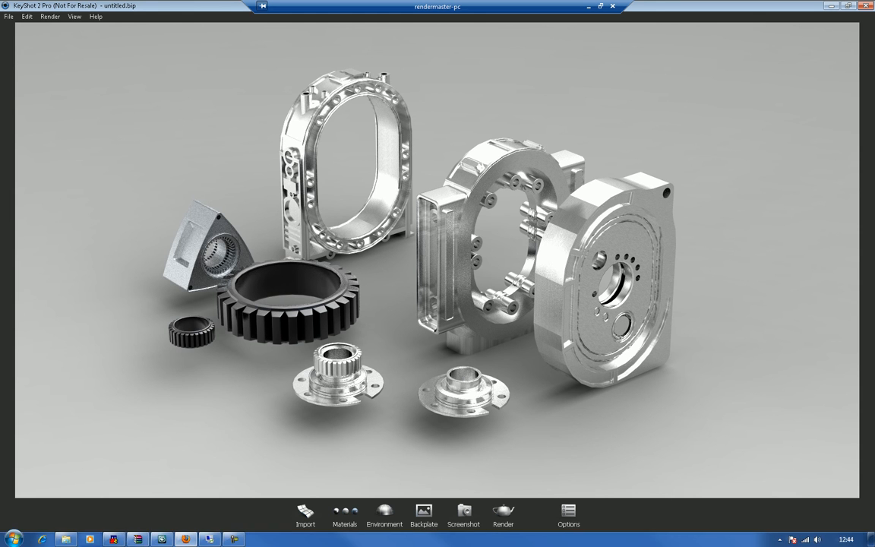
pyautogui.click(210, 538)
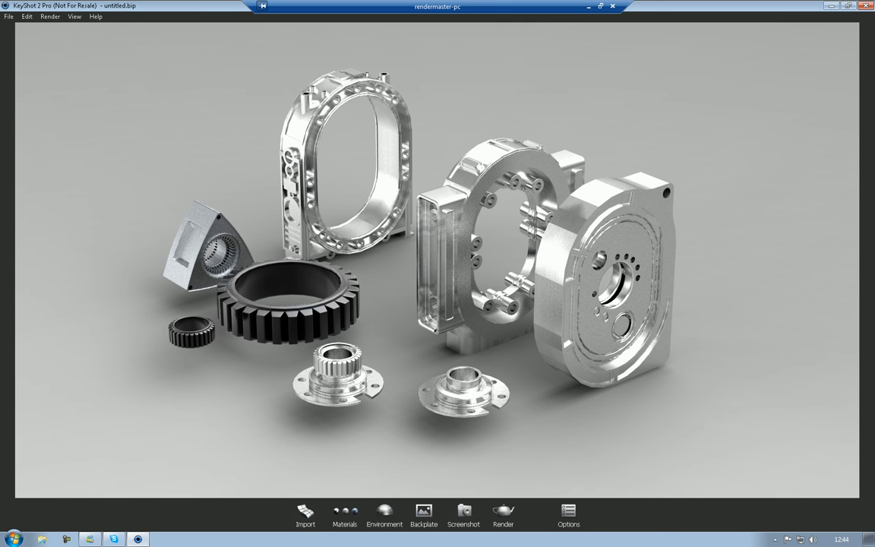